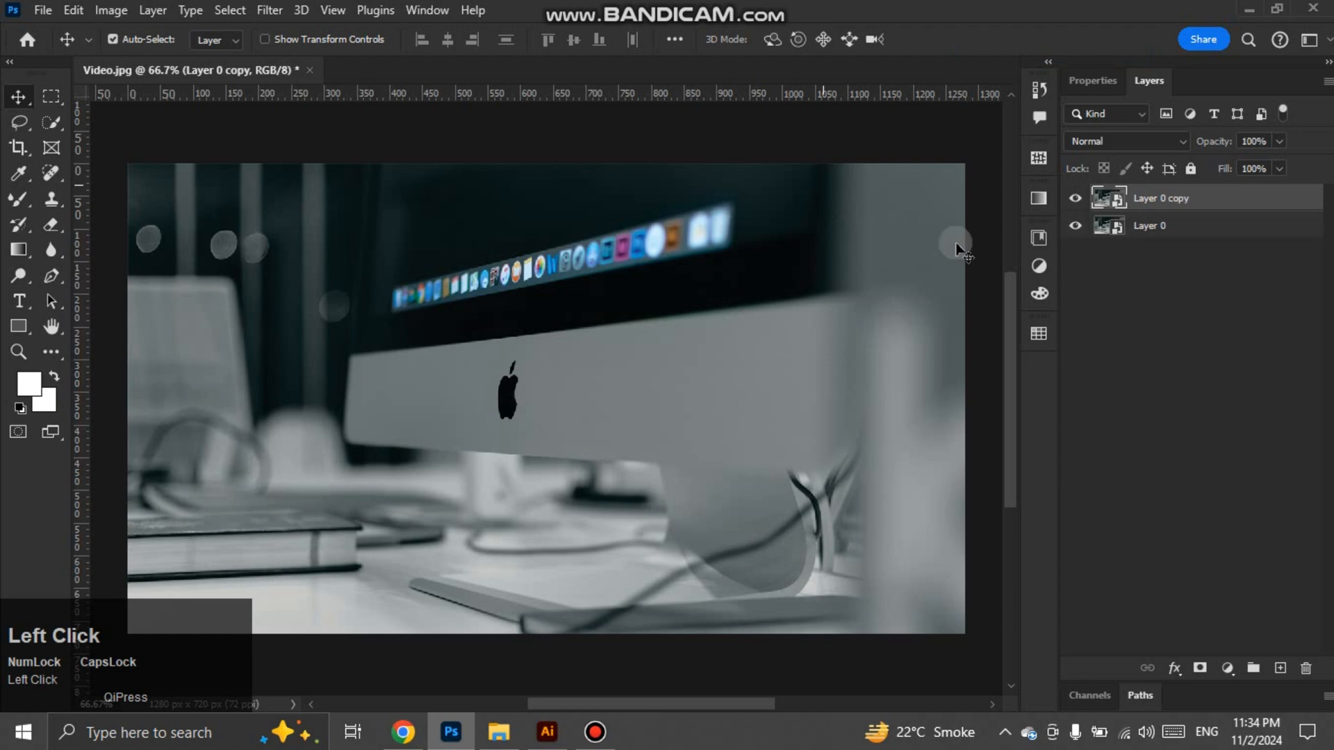
- Apply the Filter Gallery's Glass distortion to Layer 0 copy with Distortion 5, Smoothness 3 and the Frosted texture
left_click(274, 12)
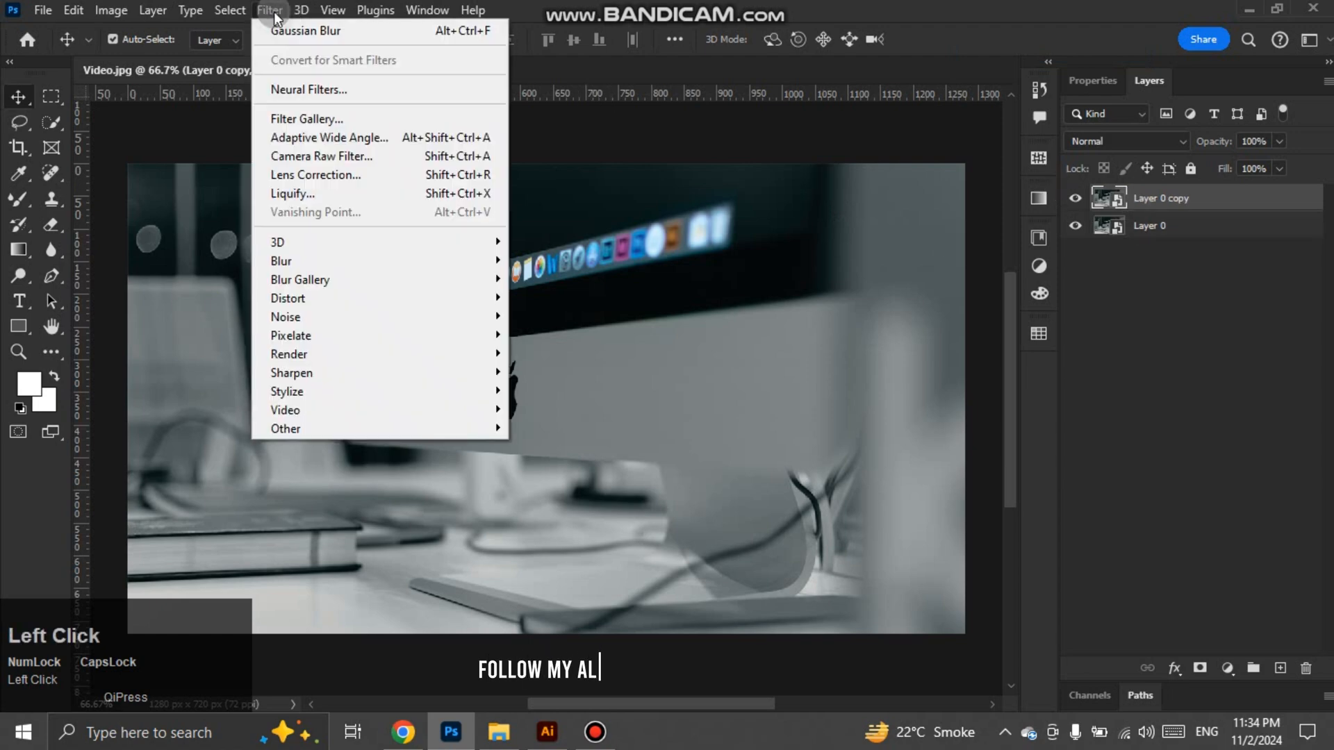
left_click(294, 120)
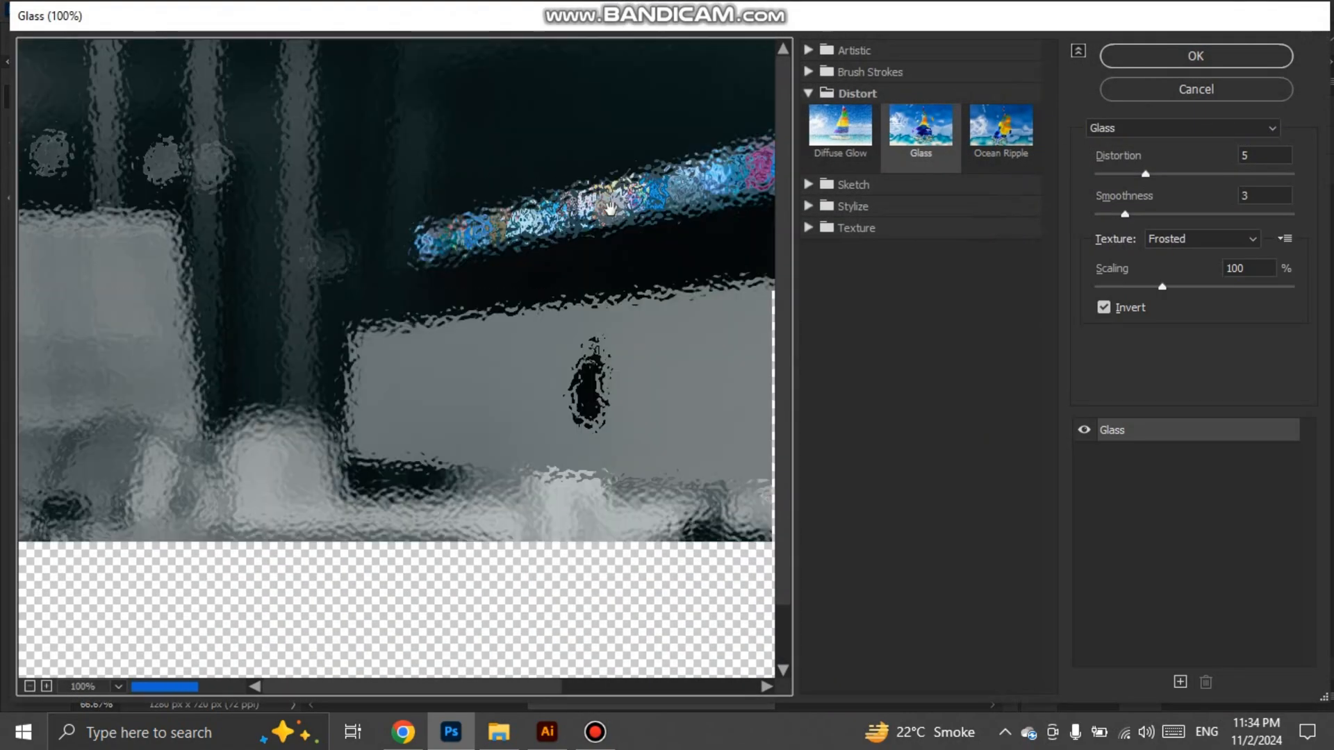
left_click(934, 134)
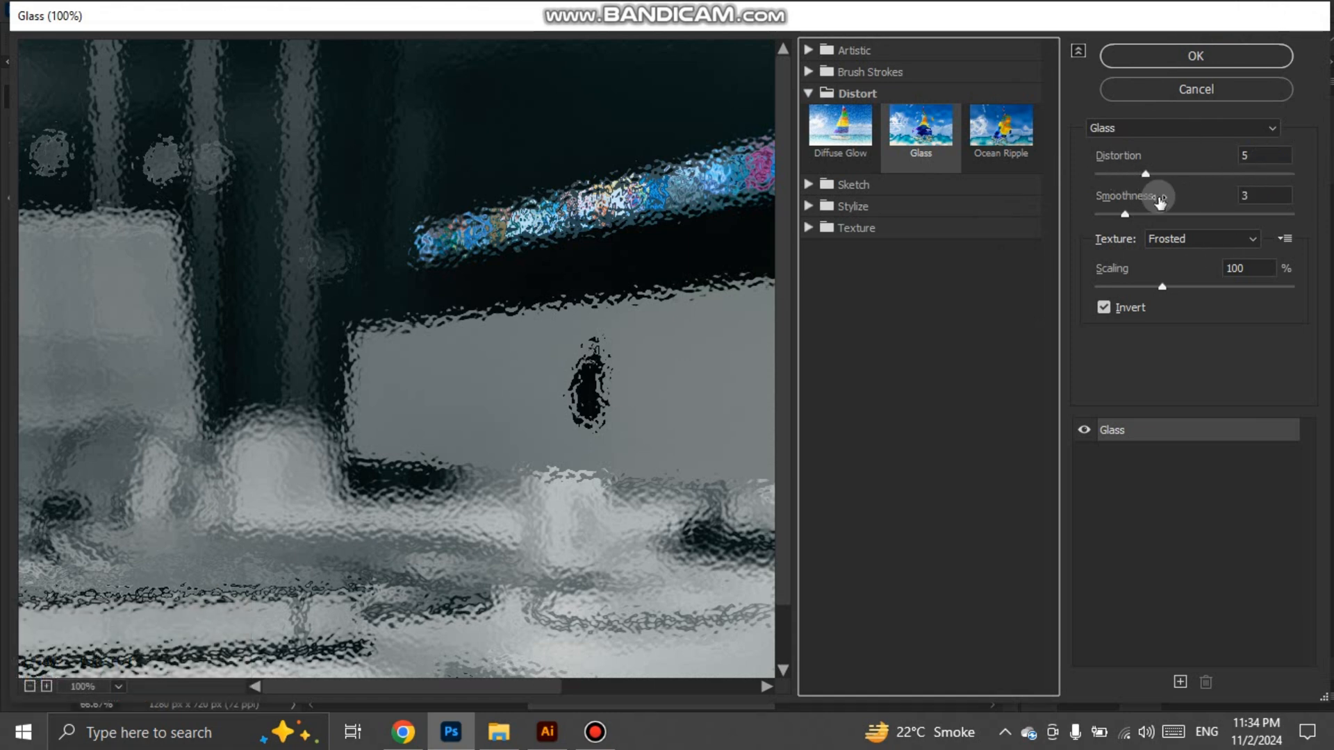
left_click(1251, 238)
left_click(1223, 288)
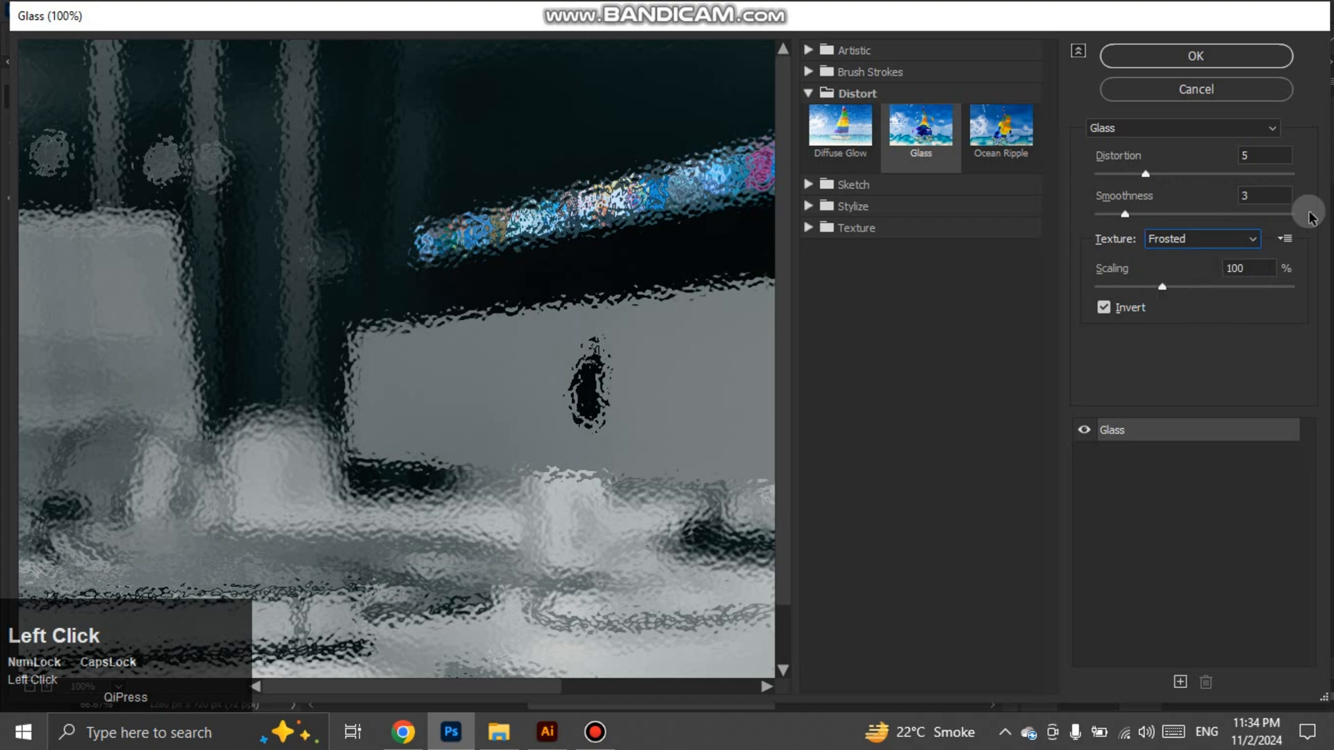
left_click(1233, 59)
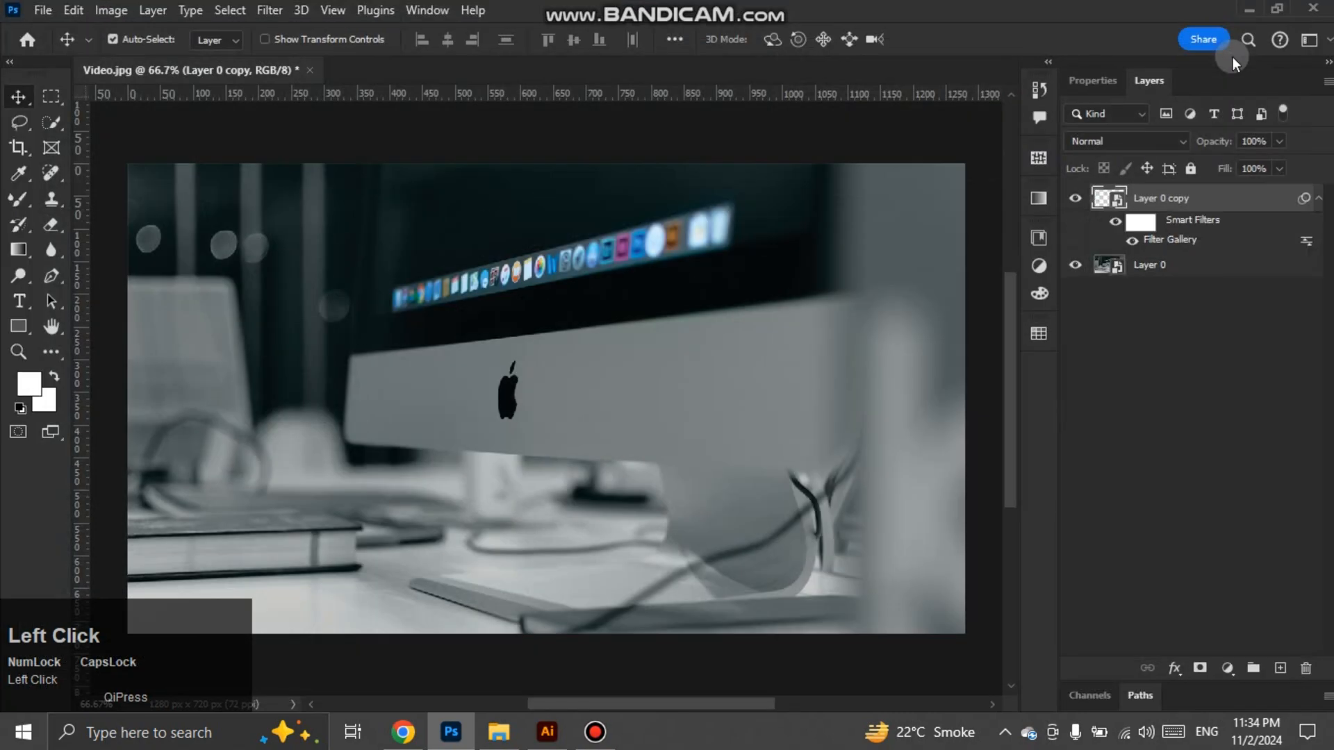
- Apply a Gaussian Blur with a radius of 25 pixels to Layer 0 copy
left_click(273, 10)
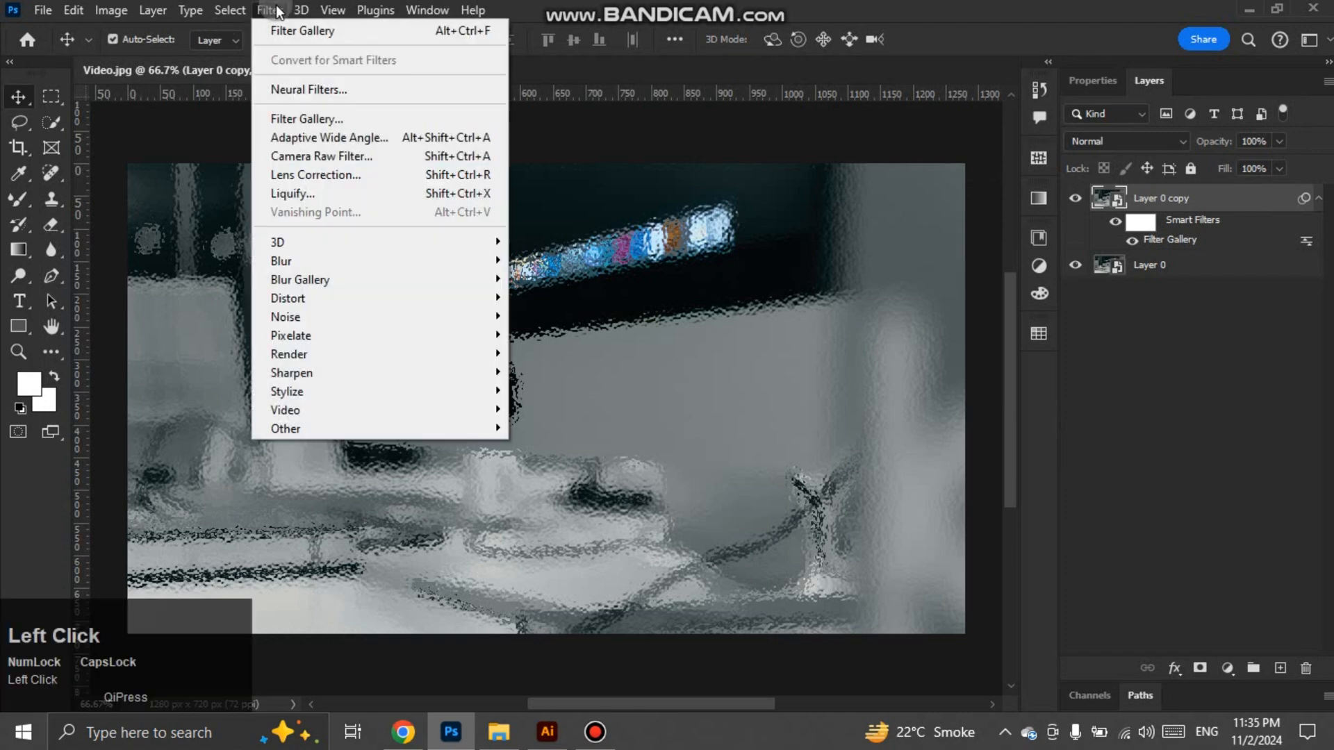
left_click(279, 262)
mouse_move(285, 275)
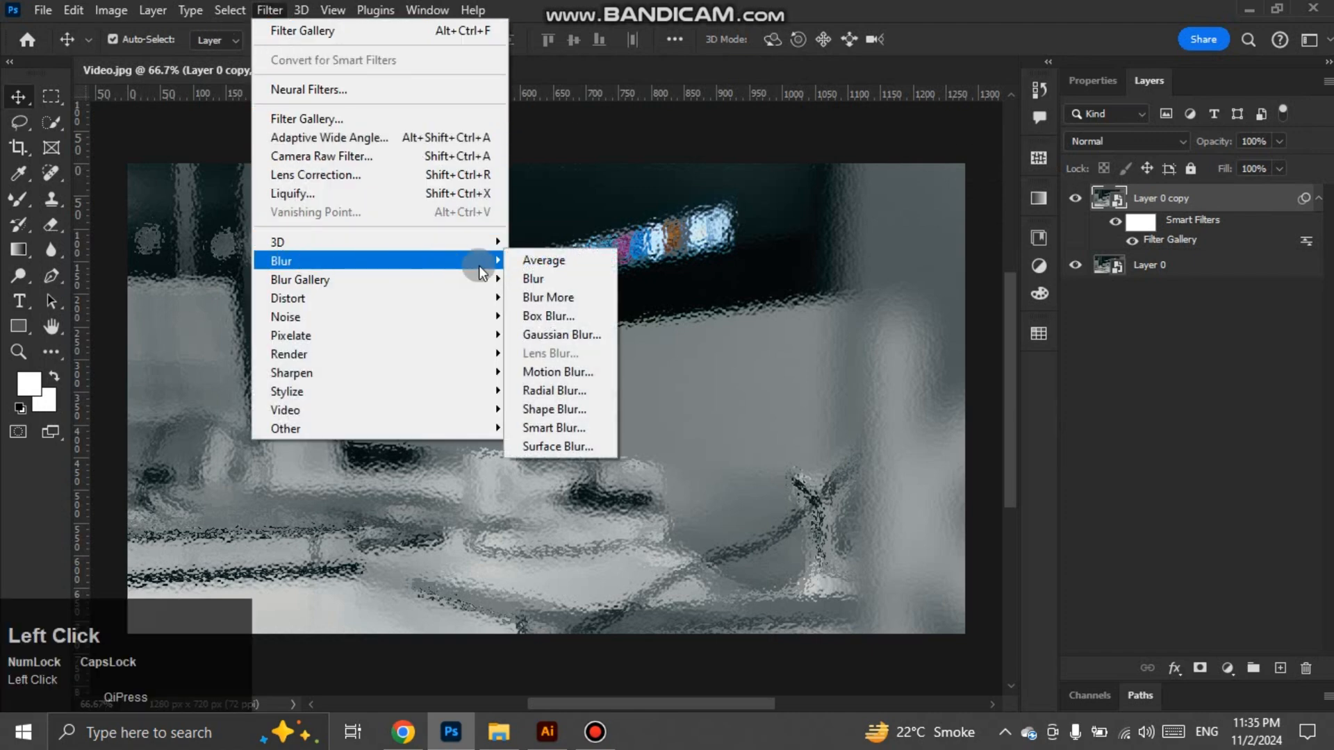
left_click(547, 335)
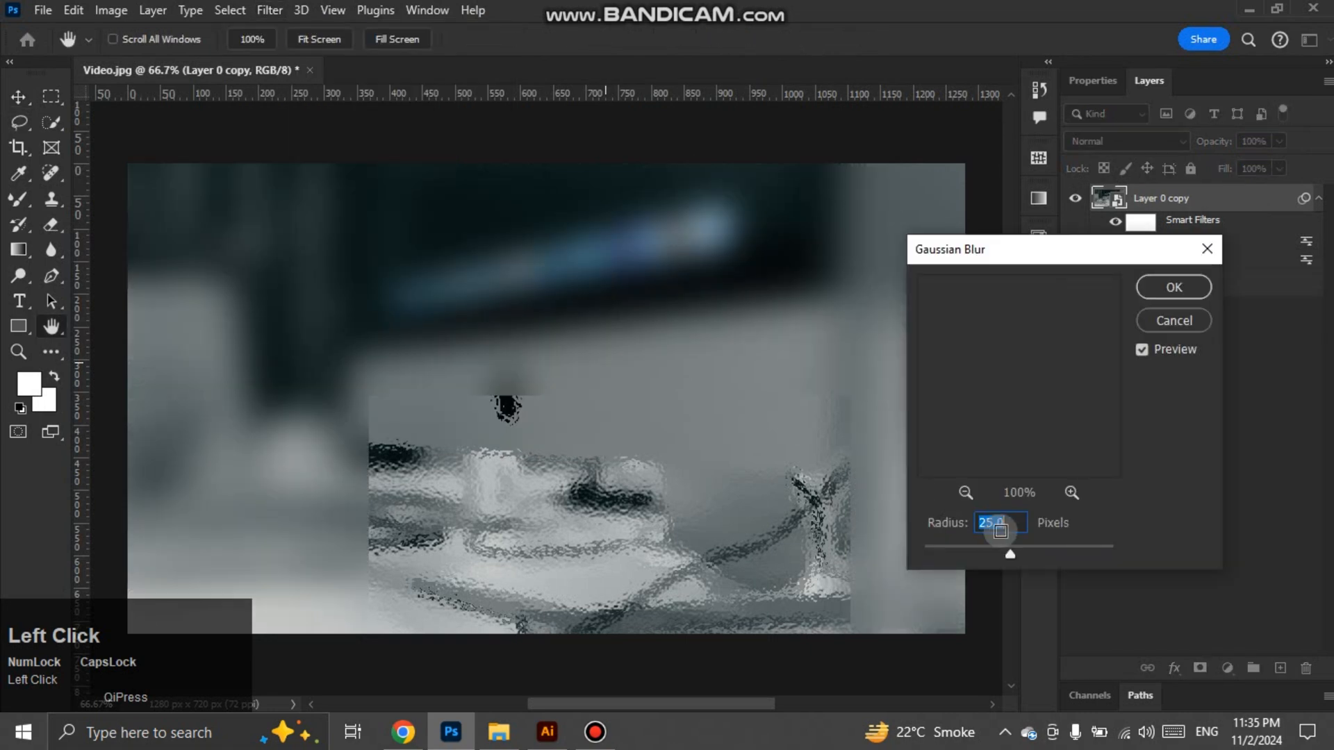
key("BackSpace")
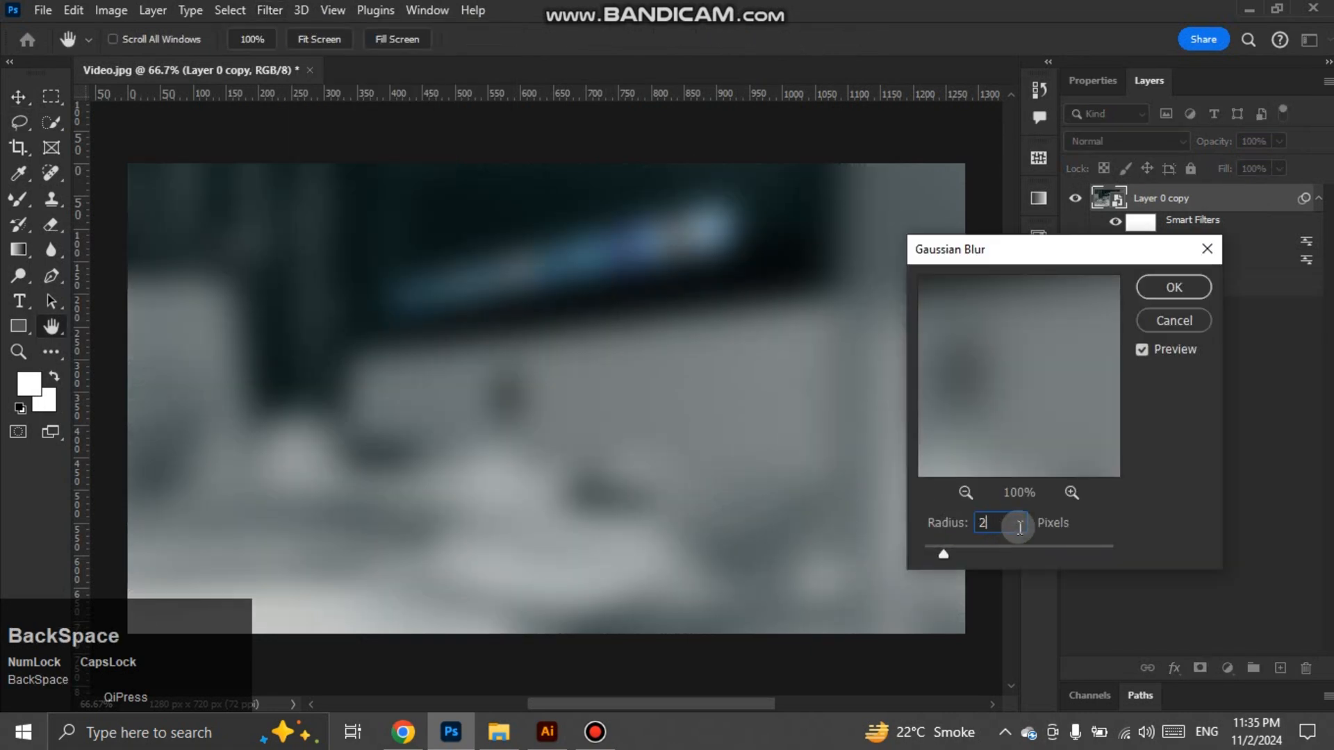
key("BackSpace")
type("25")
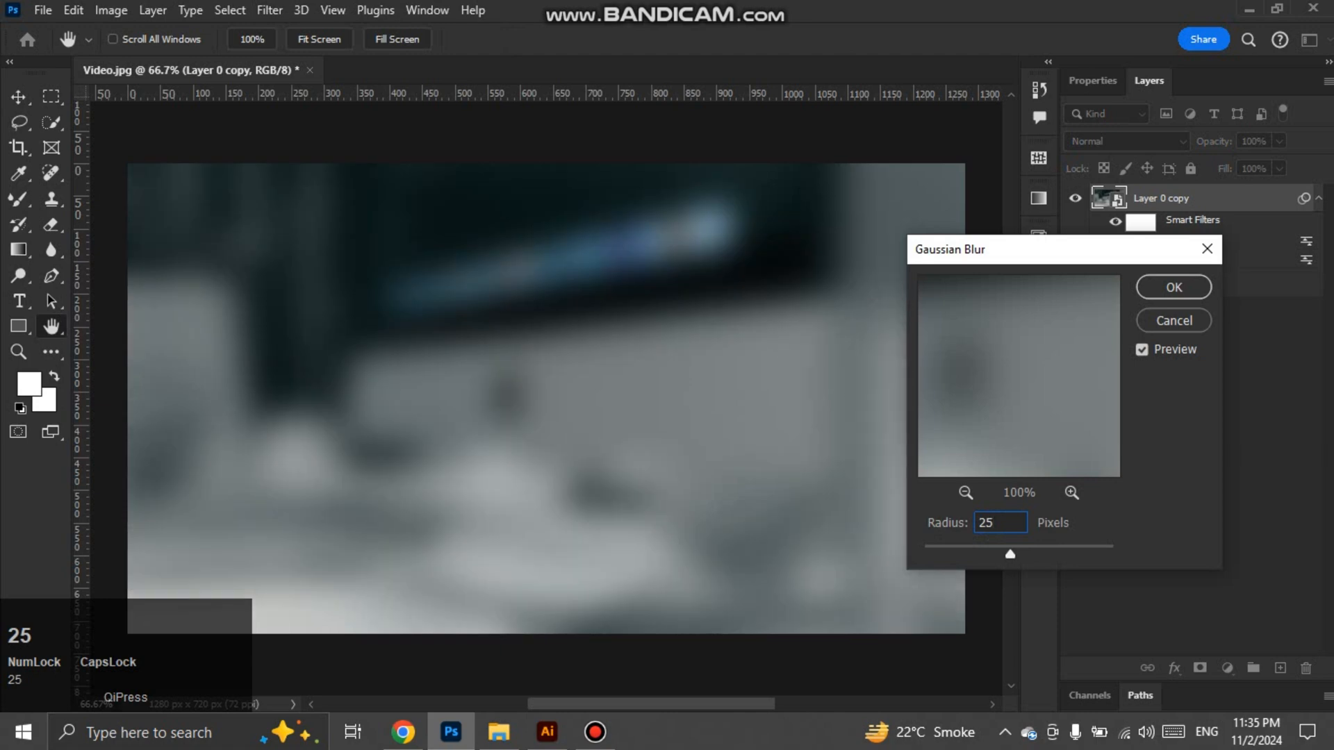
left_click(1167, 287)
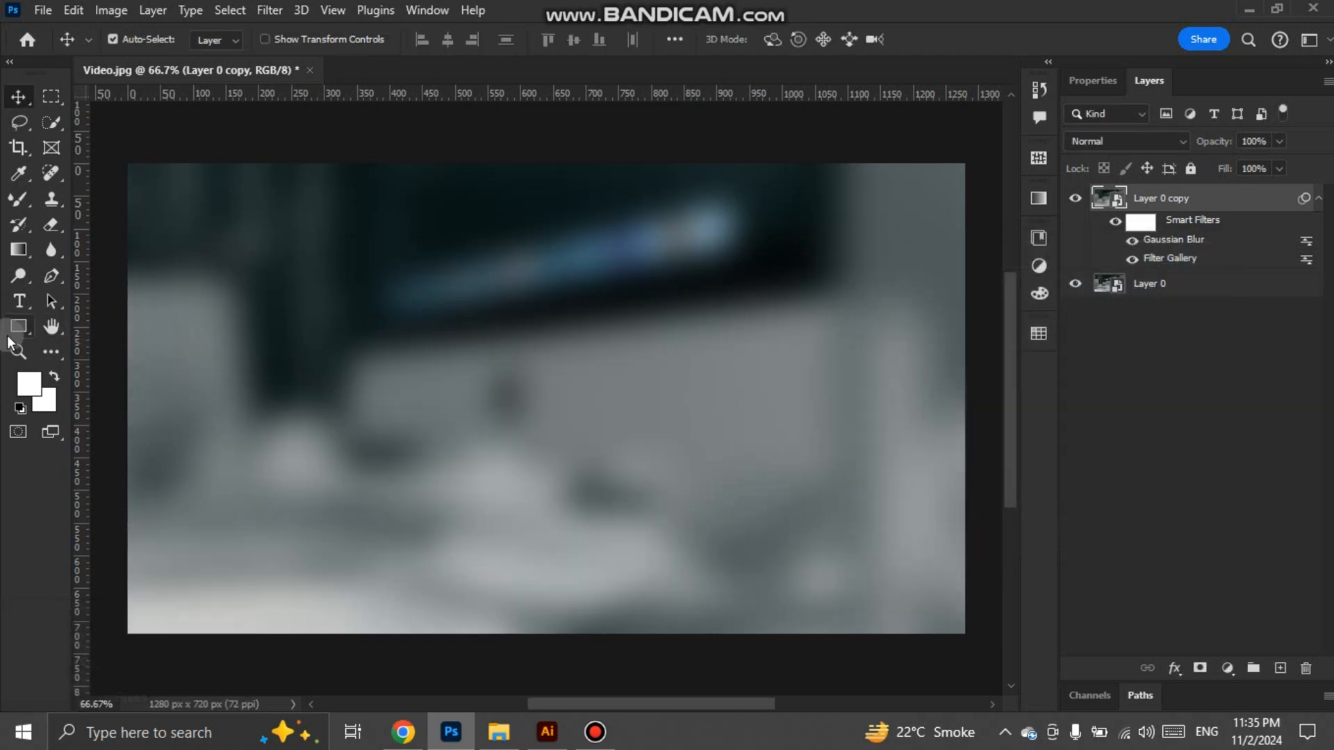
- Hide Layer 0 copy and draw a white rectangle about 416 by 555 px over the middle of the photo
left_click(1075, 201)
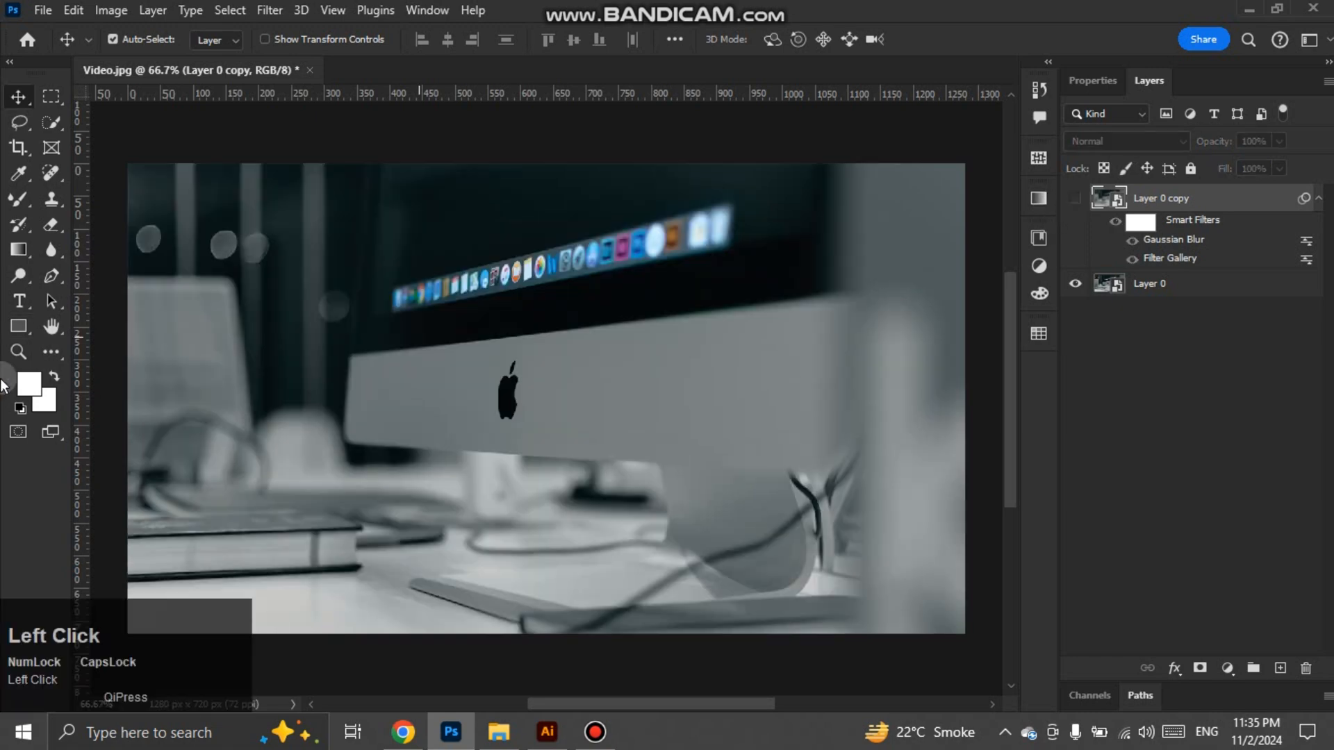
right_click(17, 330)
left_click(85, 332)
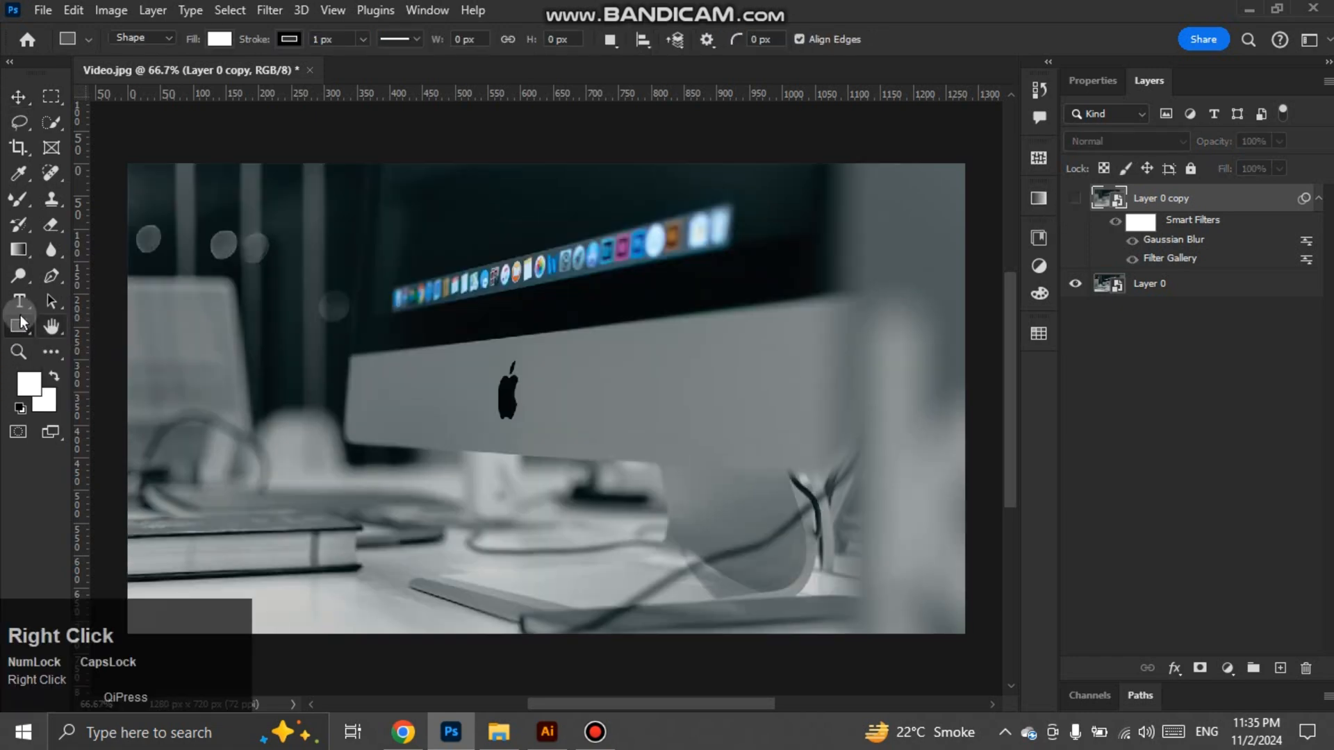
left_click_drag(457, 213, 731, 575)
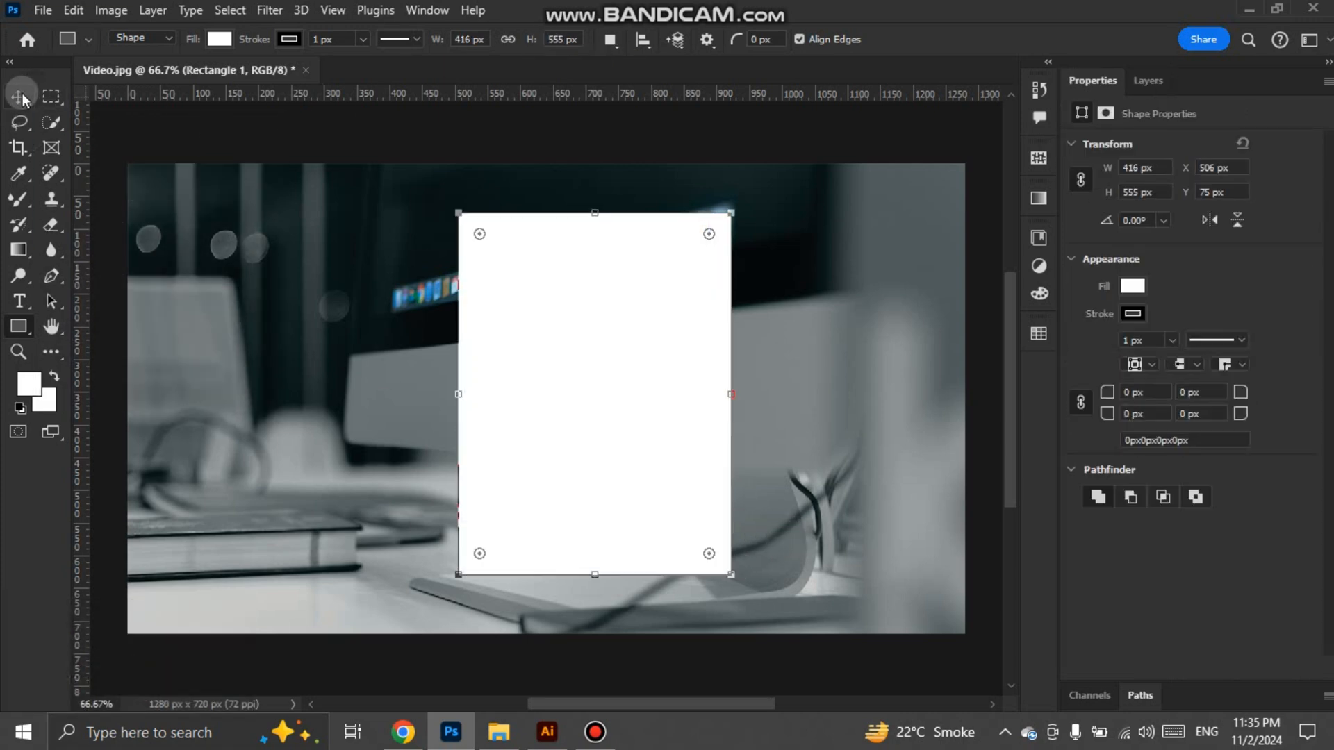
- Round the rectangle's corners to about 43 px and move the shape to about X 432, Y 83 px
mouse_move(479, 237)
left_mouse_down()
mouse_move(485, 251)
mouse_move(477, 238)
left_mouse_up()
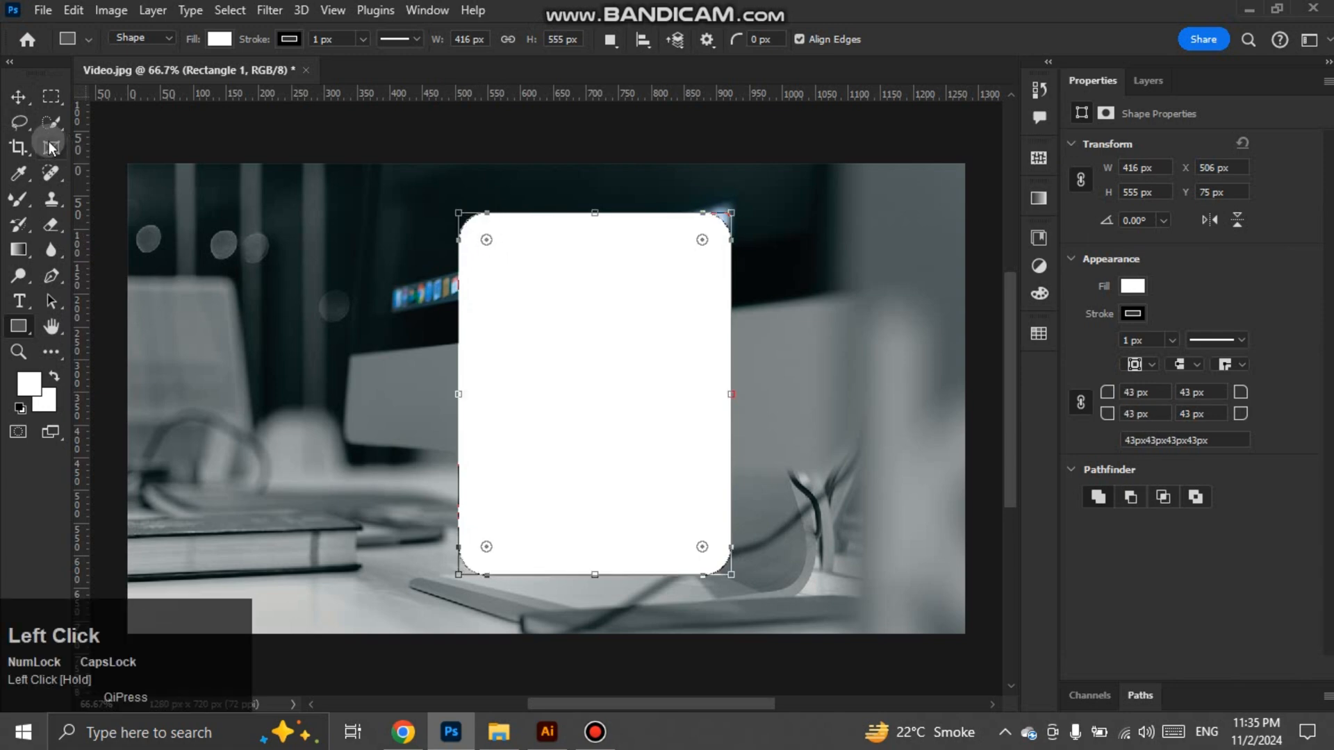
left_click(21, 98)
left_click_drag(575, 414, 533, 418)
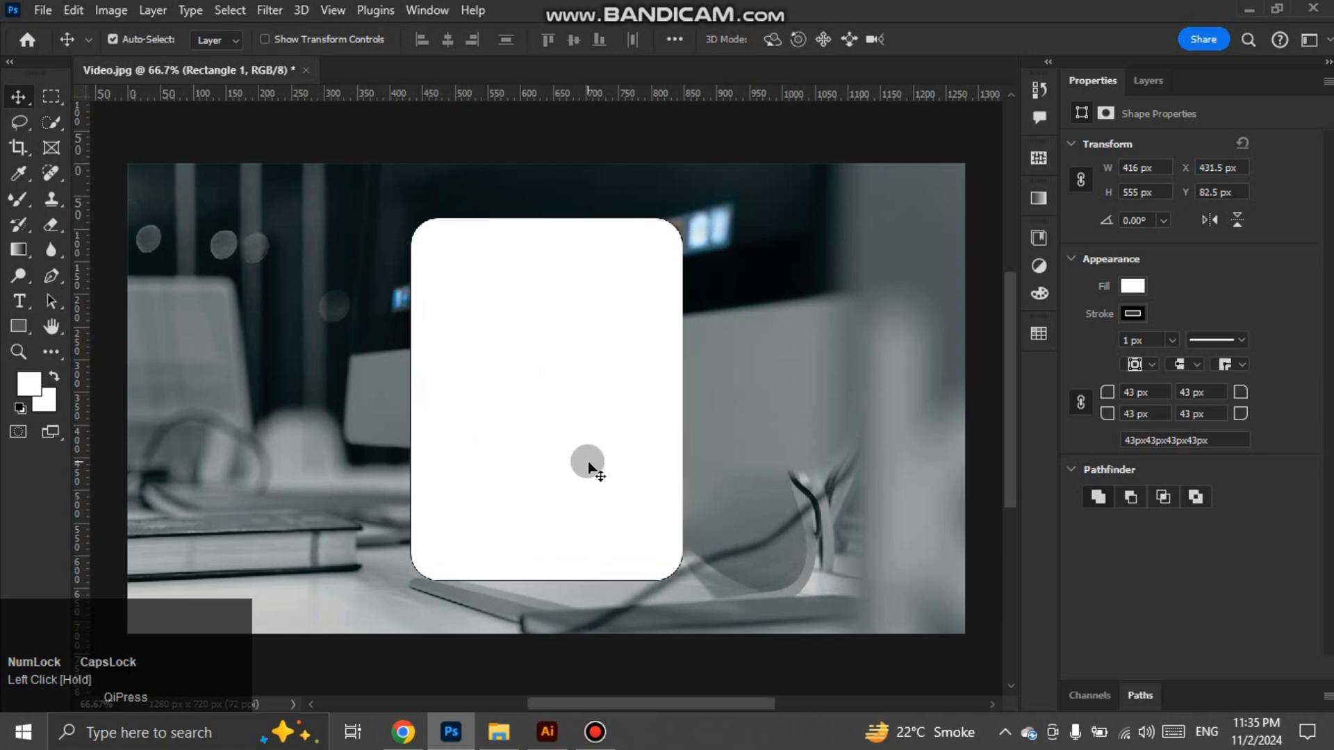
- Remove the stroke from the rounded rectangle
left_click(1140, 317)
left_click(1074, 352)
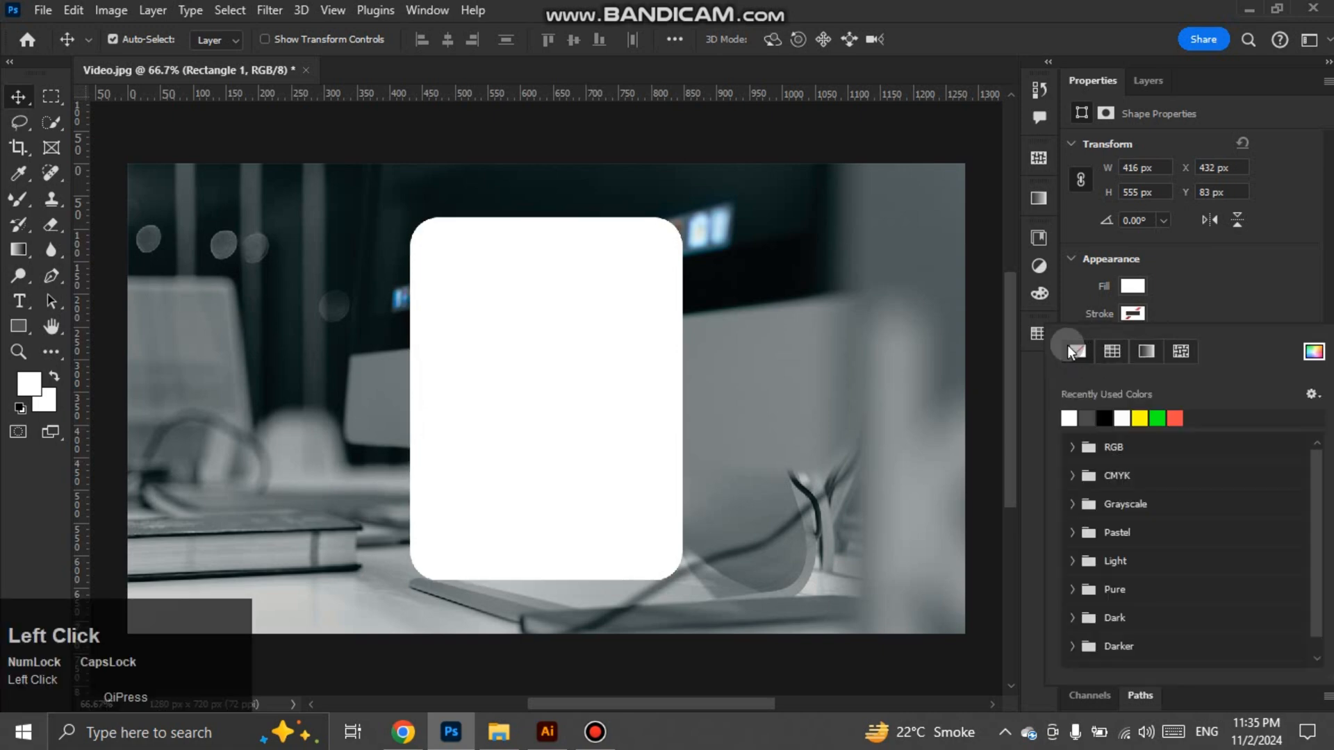
left_click(1069, 303)
- Place the rectangle layer beneath Layer 0 copy, and make the copy visible as a clipping mask on the rectangle
left_click(1150, 83)
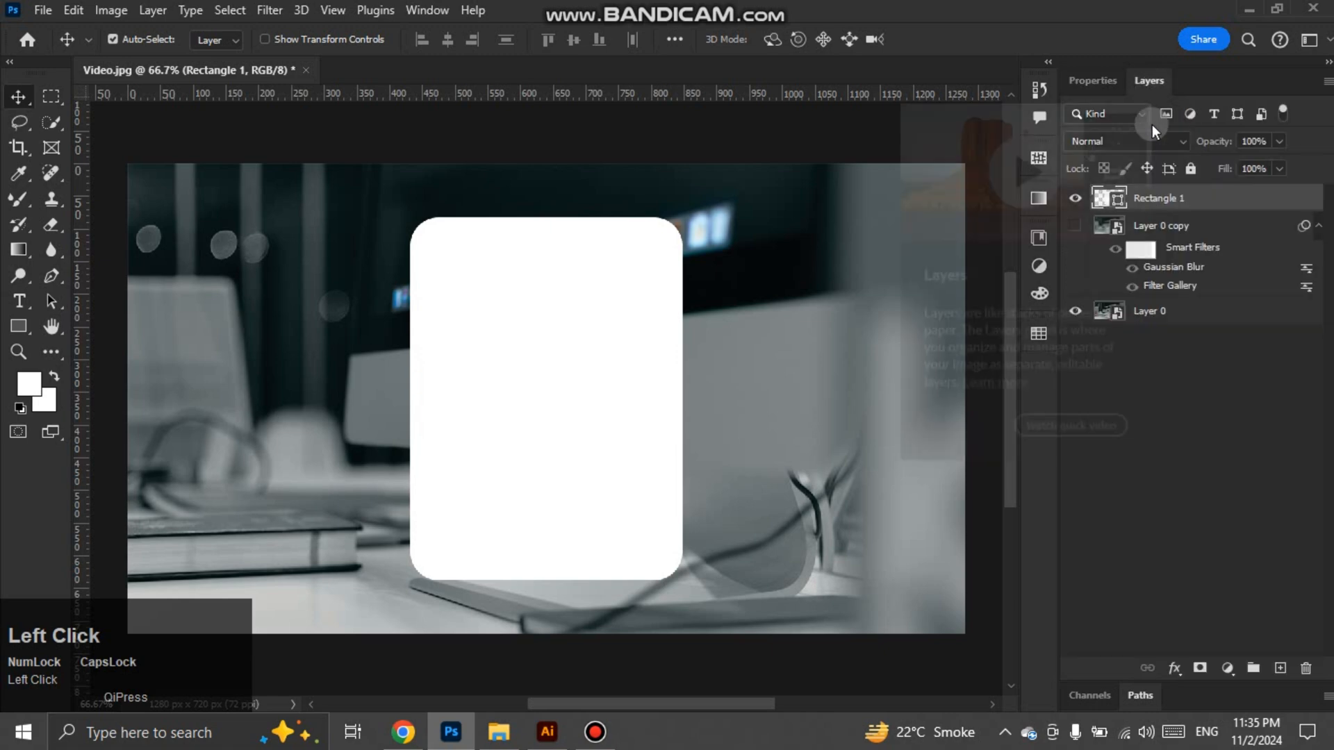
left_click_drag(1143, 198, 1141, 298)
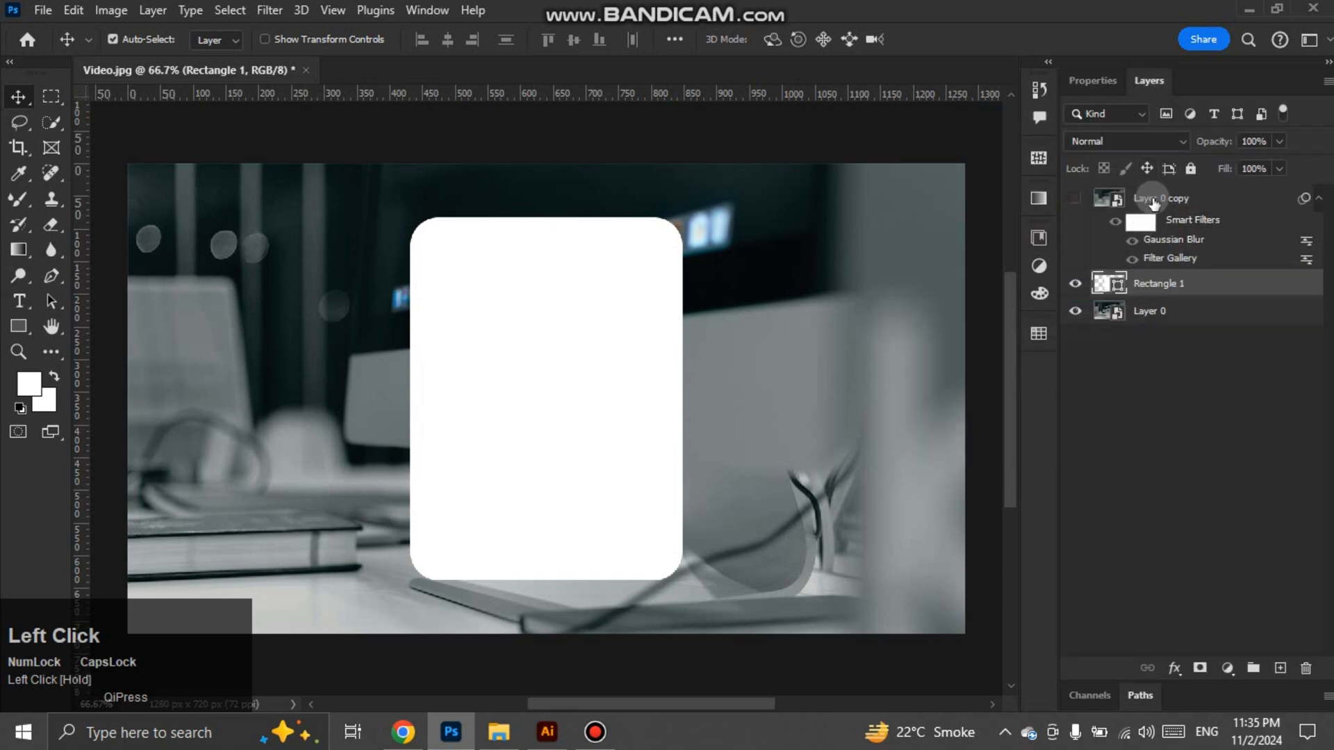
left_click(1075, 198)
right_click(1142, 198)
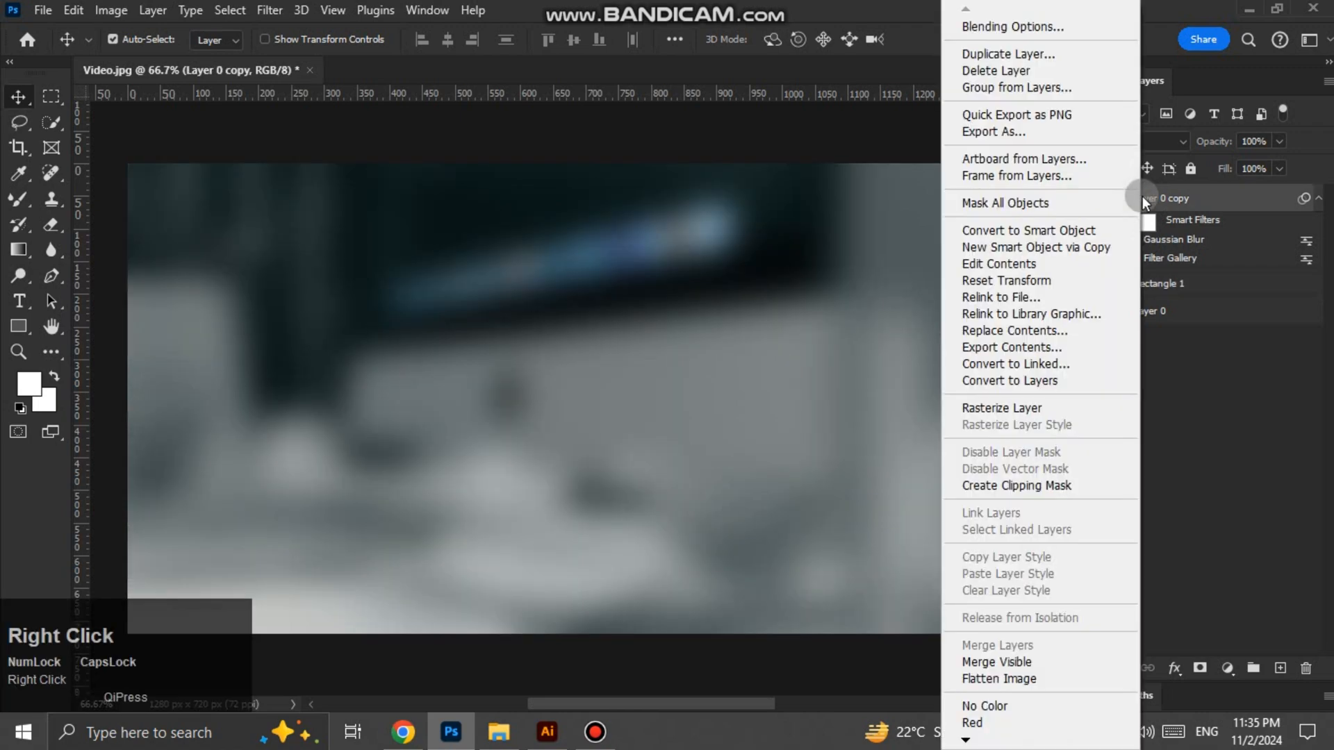
left_click(1049, 485)
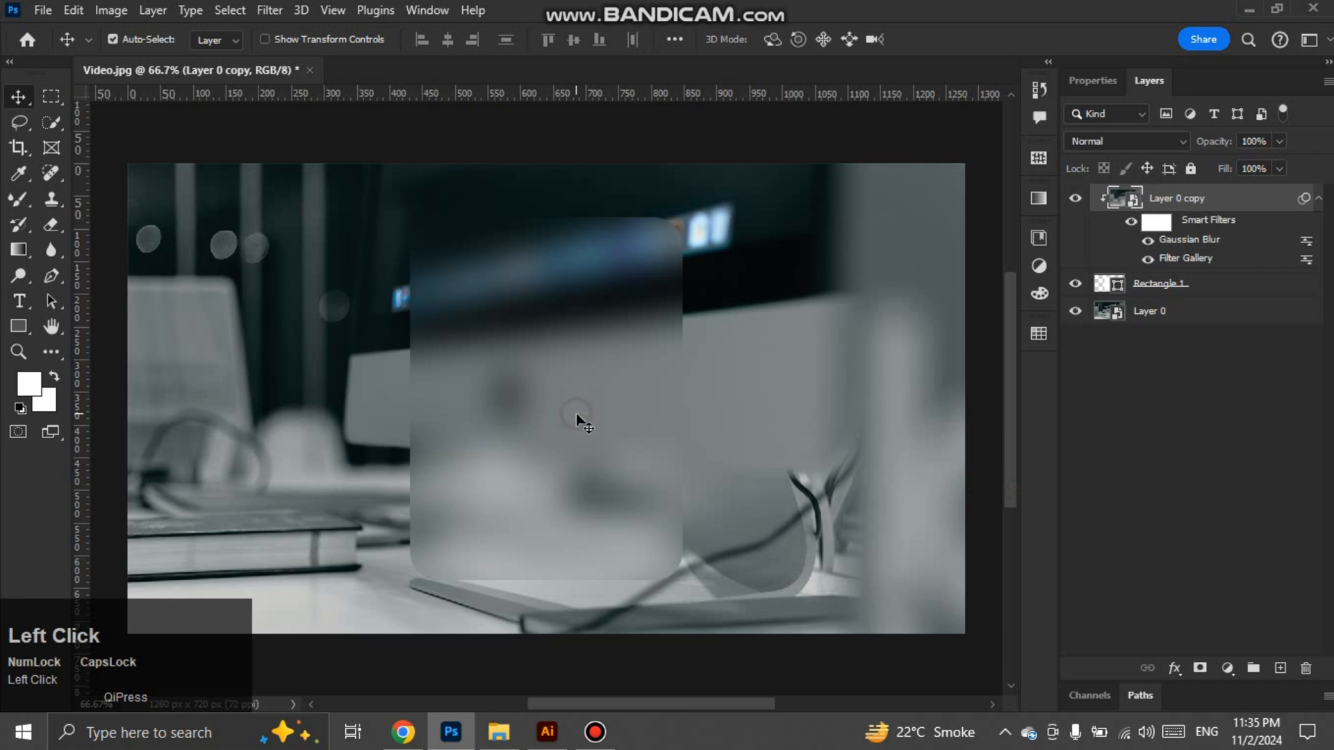
- Add a Bevel & Emboss effect to Layer 0 copy with the Inner Bevel style and Smooth technique
left_click(1173, 668)
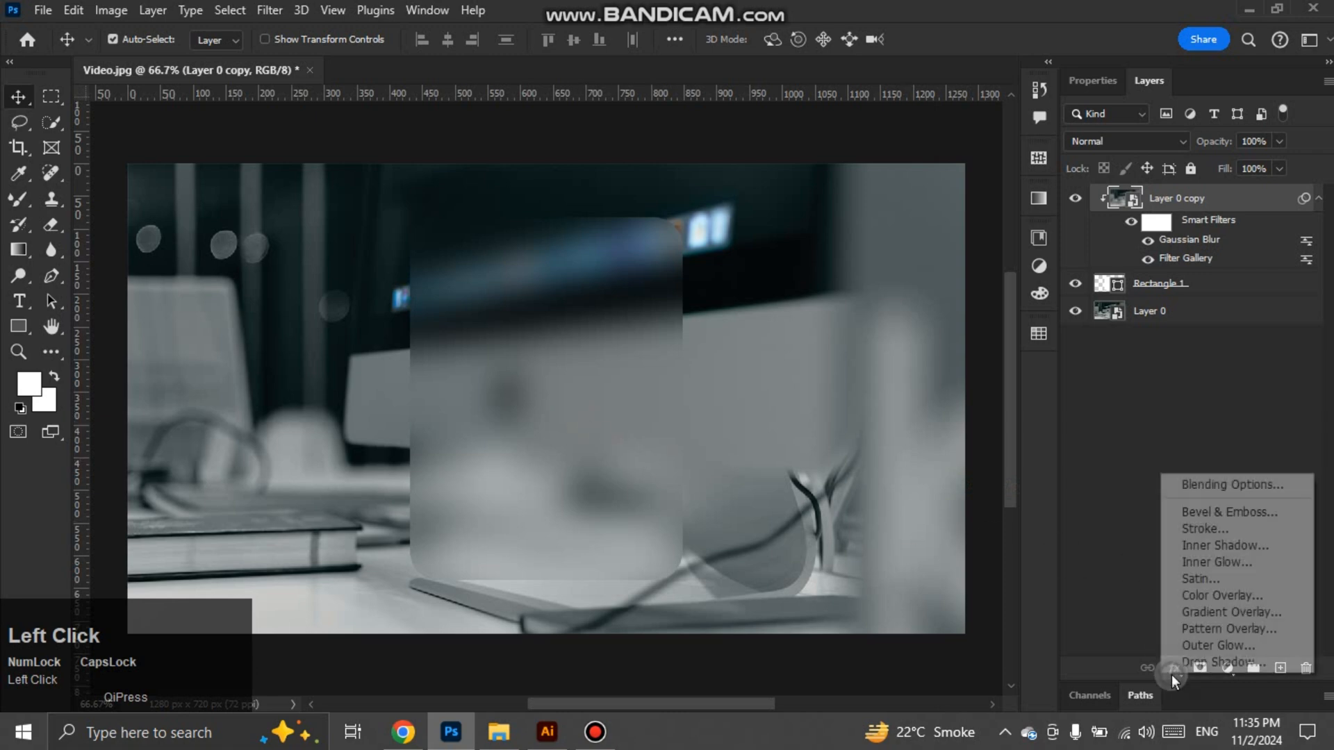
left_click(1210, 487)
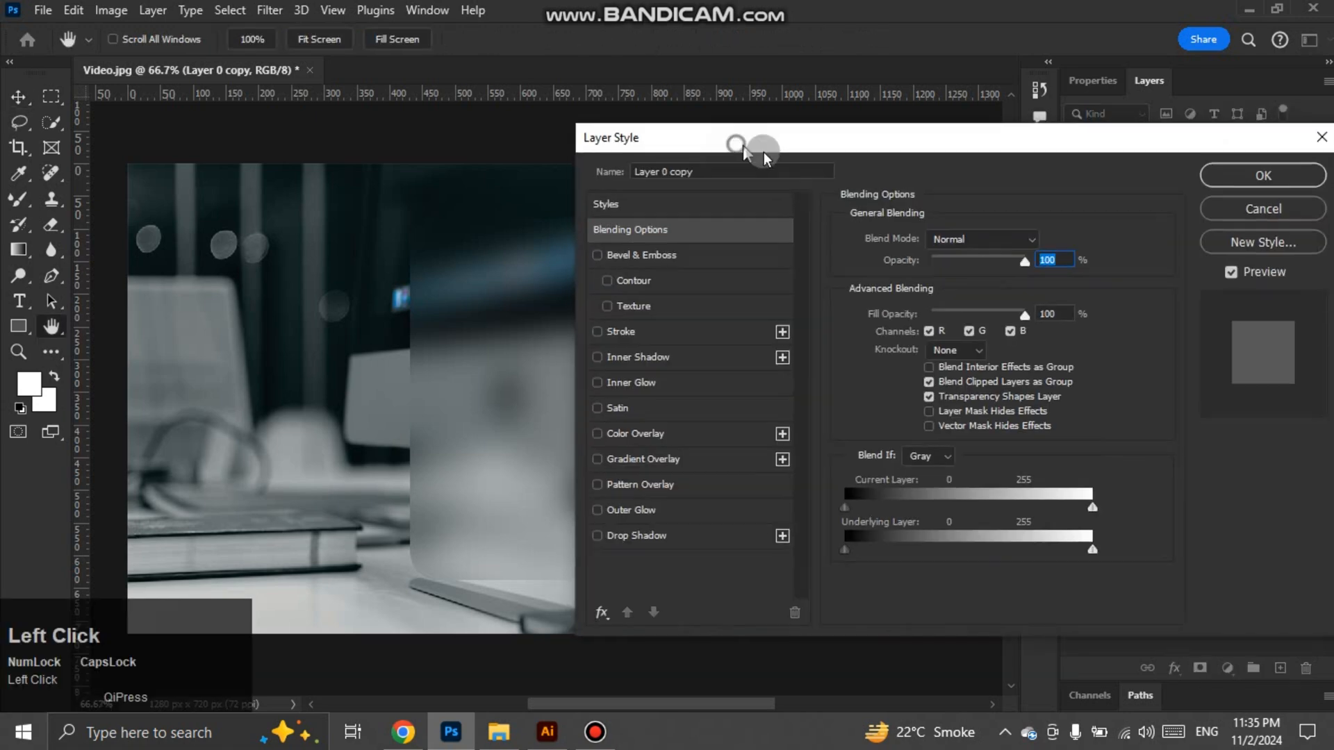
left_click_drag(757, 148, 968, 166)
key("space")
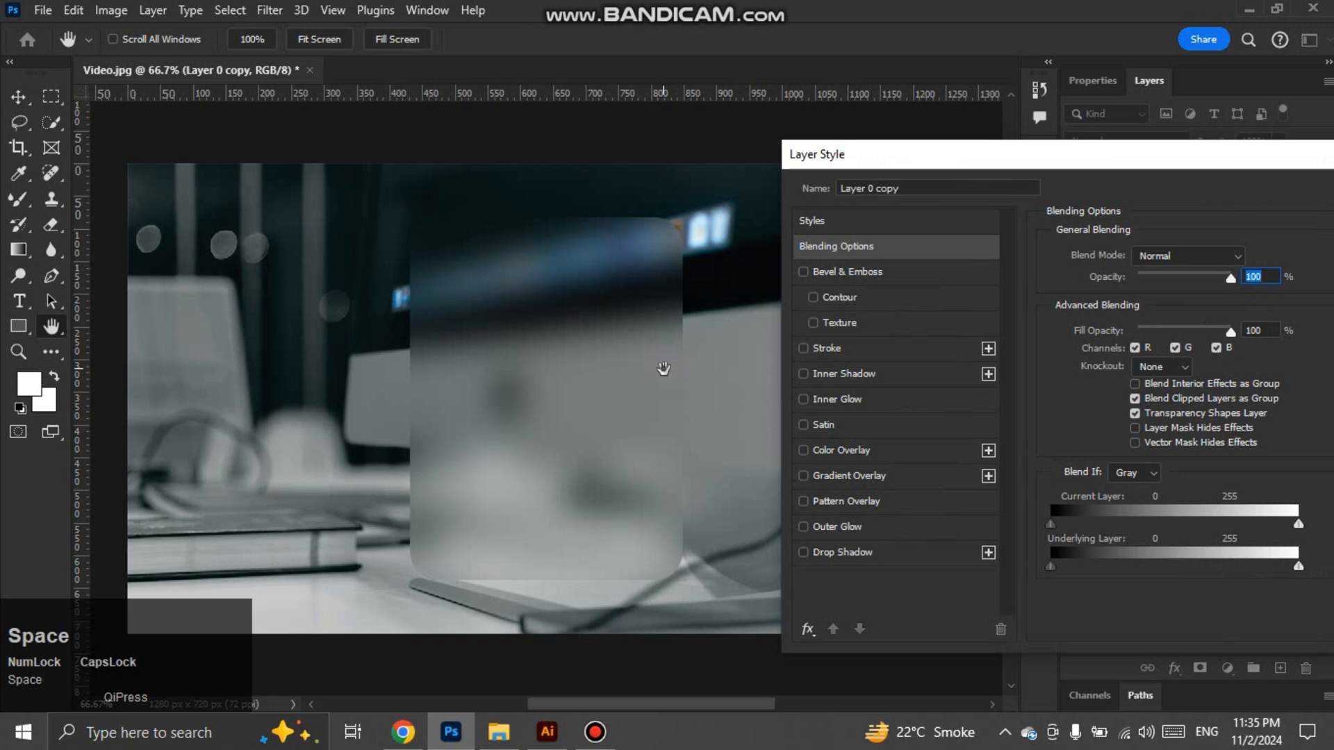
left_click_drag(661, 370, 470, 359)
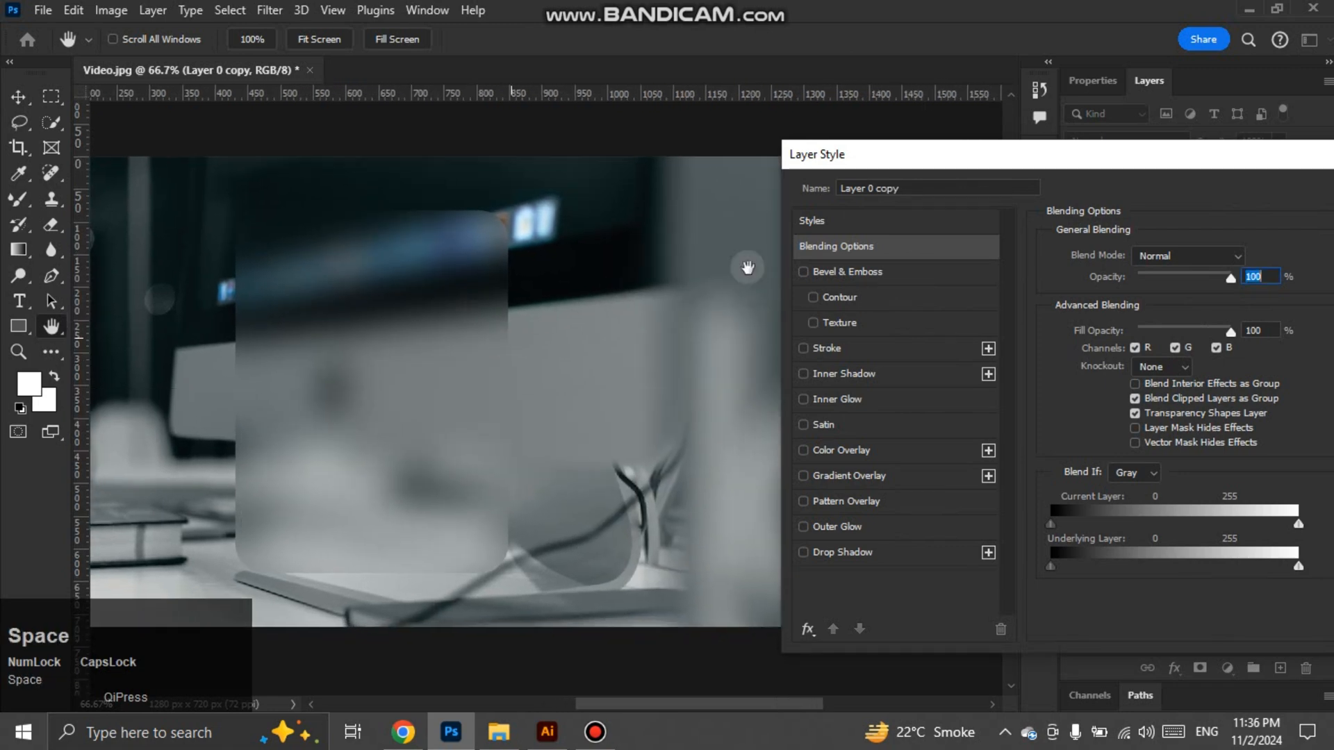
left_click_drag(997, 165, 762, 165)
left_click(653, 273)
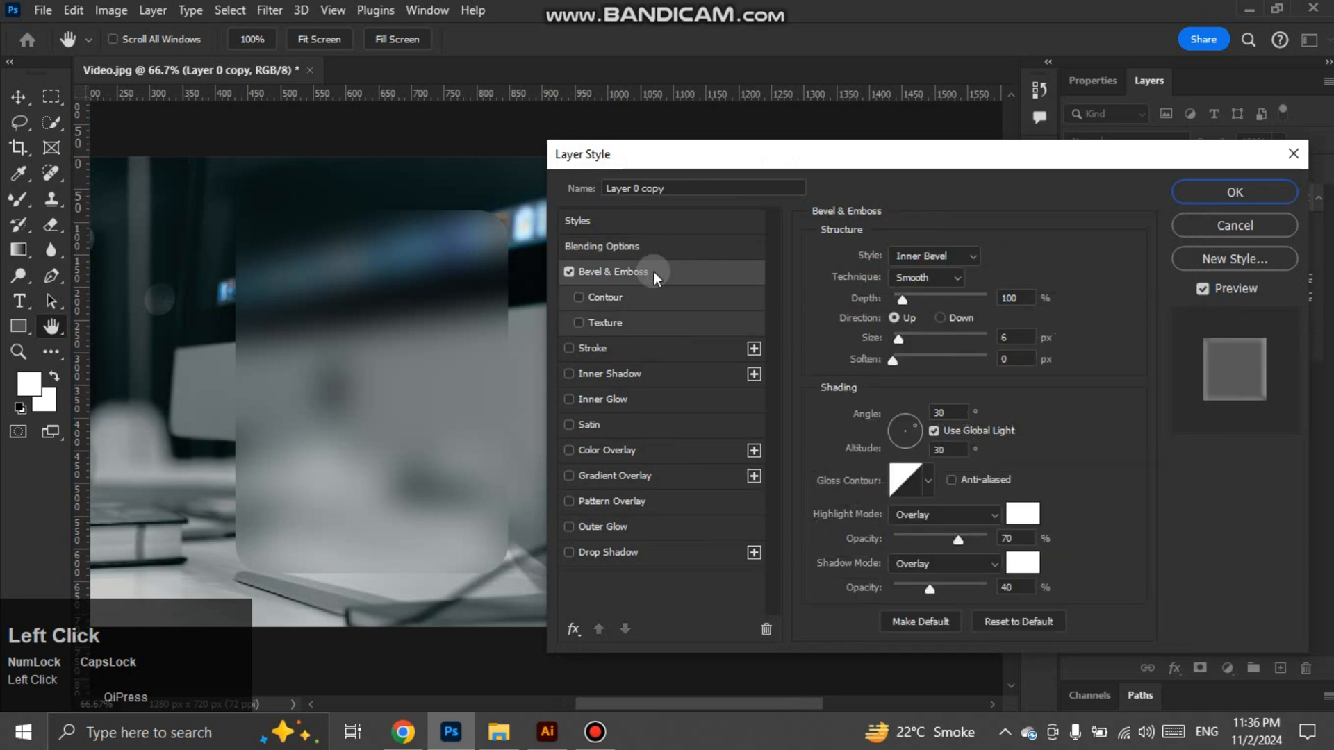
left_click(970, 256)
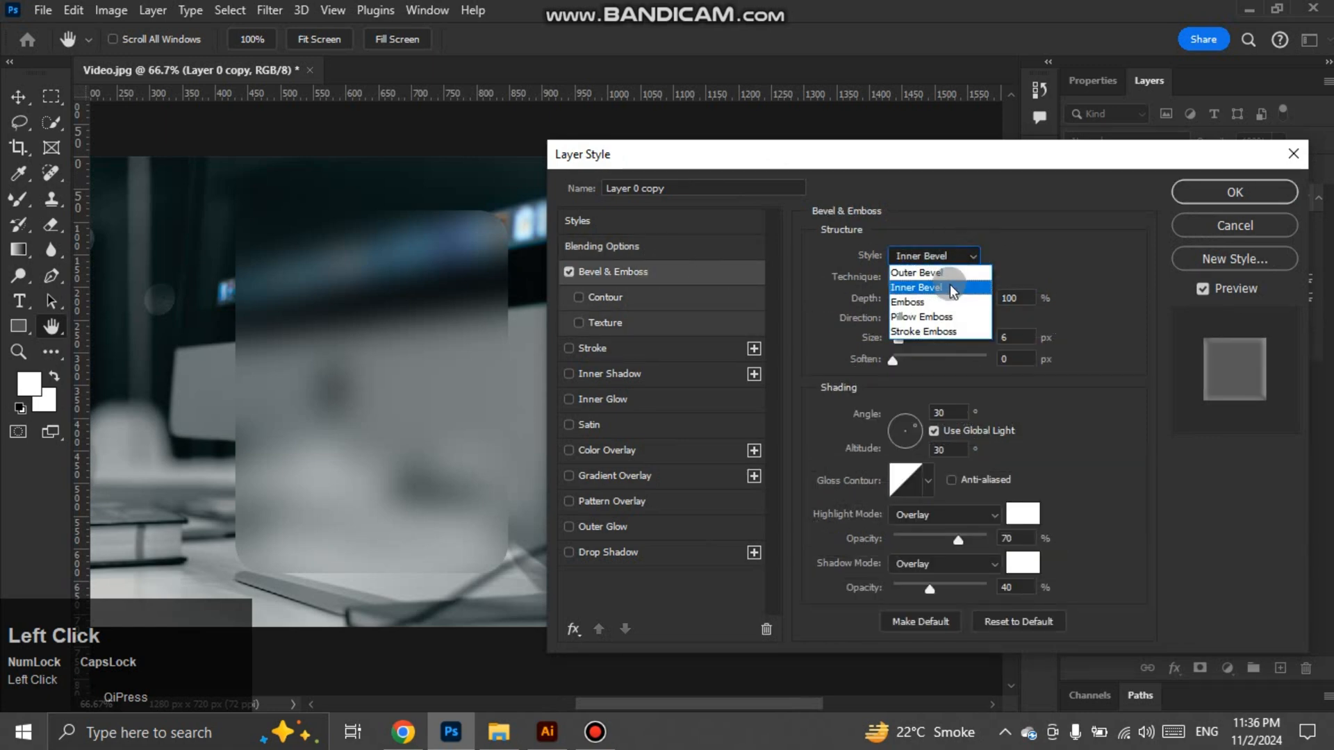
left_click(950, 288)
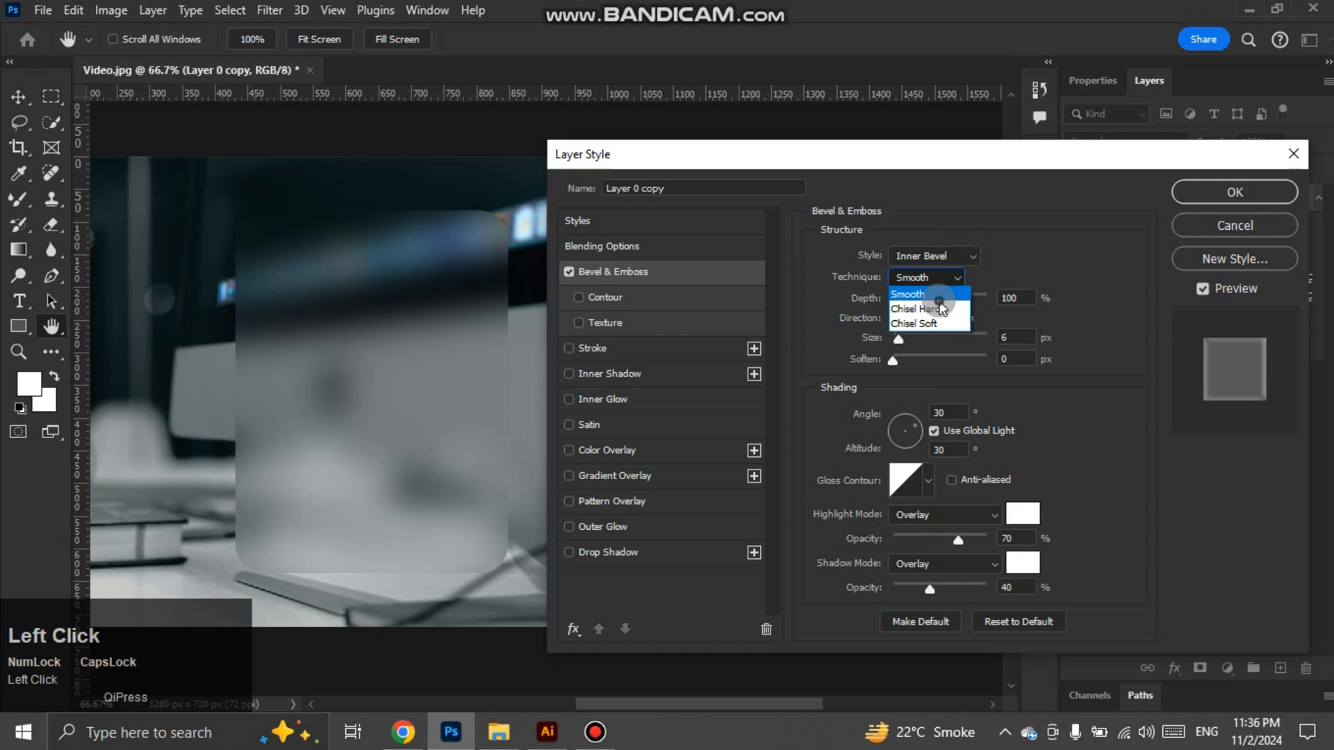
left_click(940, 300)
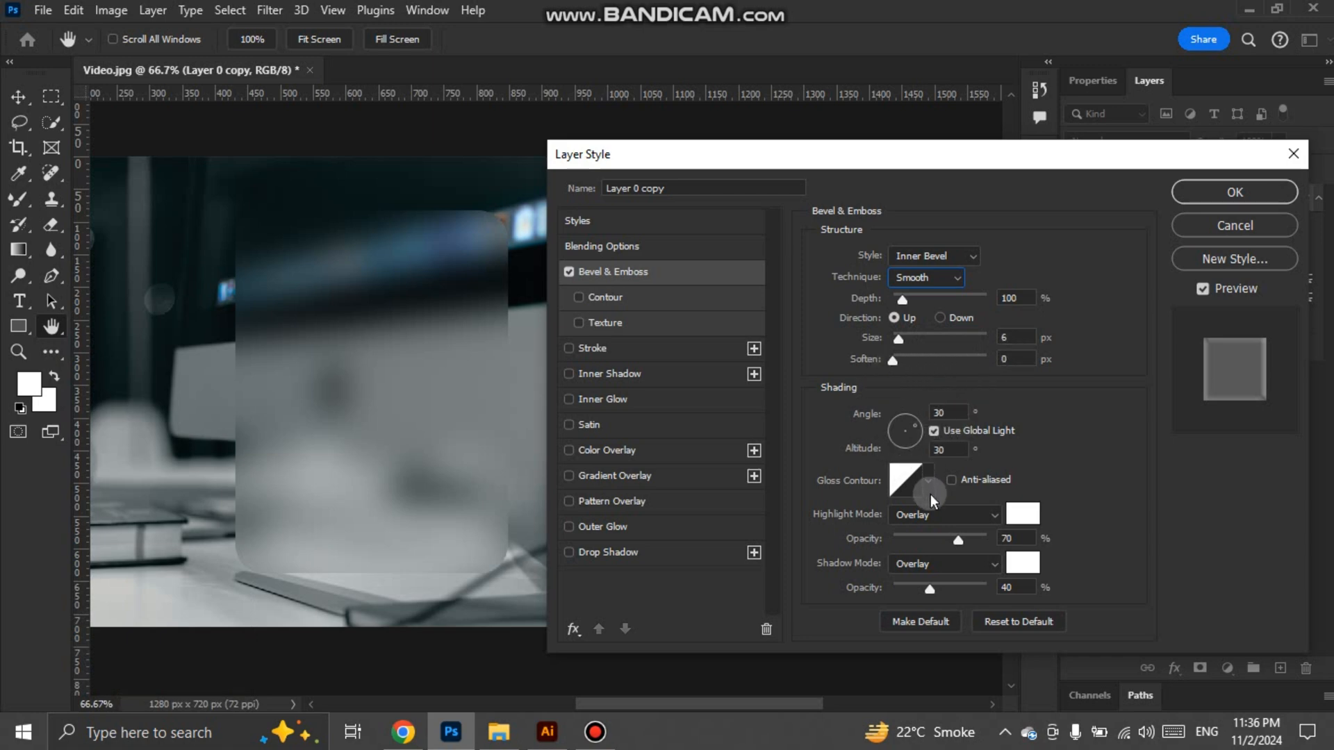
- Set both the highlight mode and the shadow mode of the bevel to Overlay
left_click(994, 515)
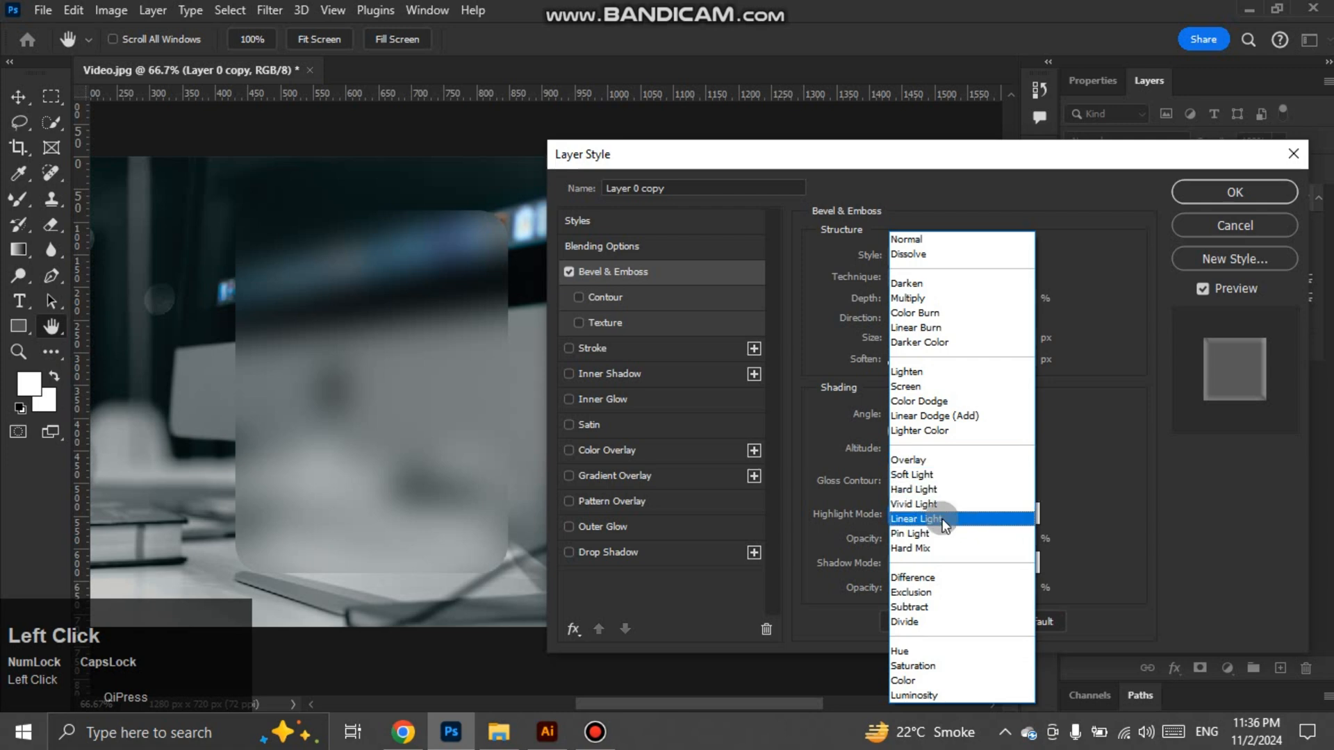
left_click(999, 461)
left_click(992, 569)
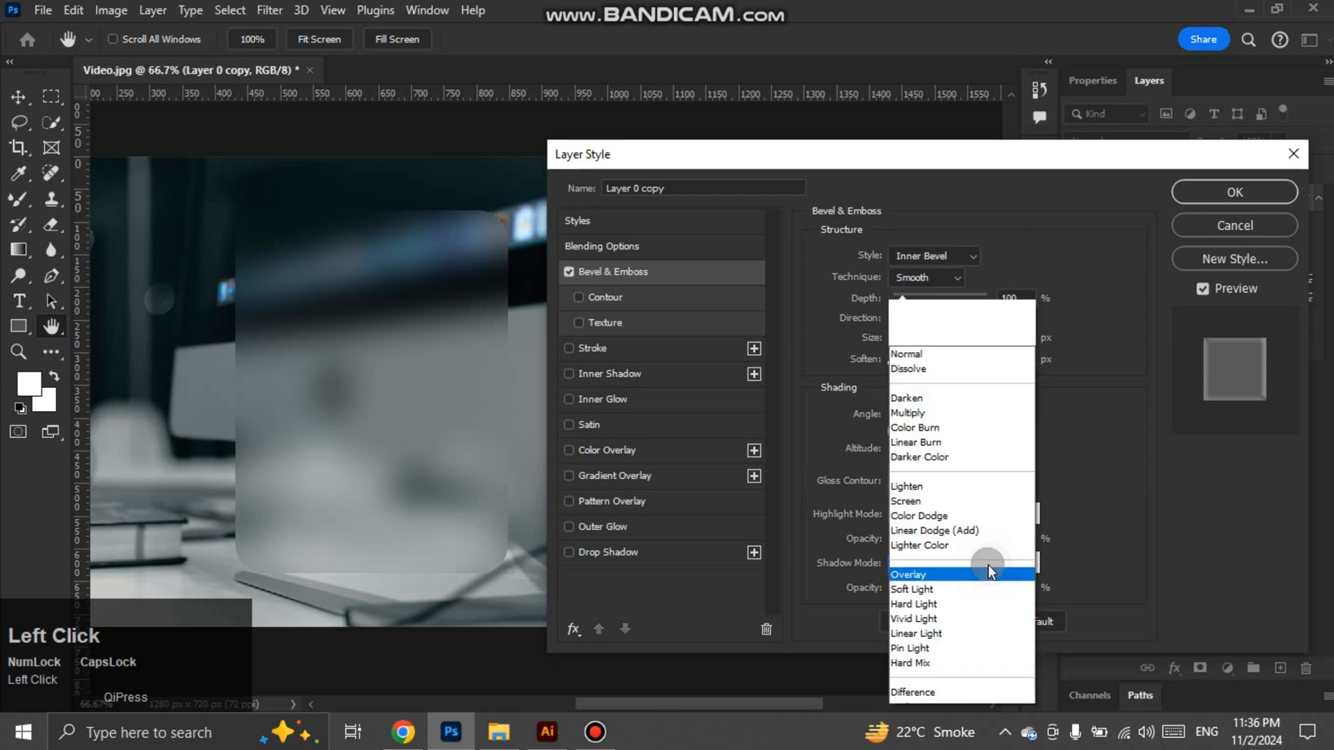
left_click(920, 463)
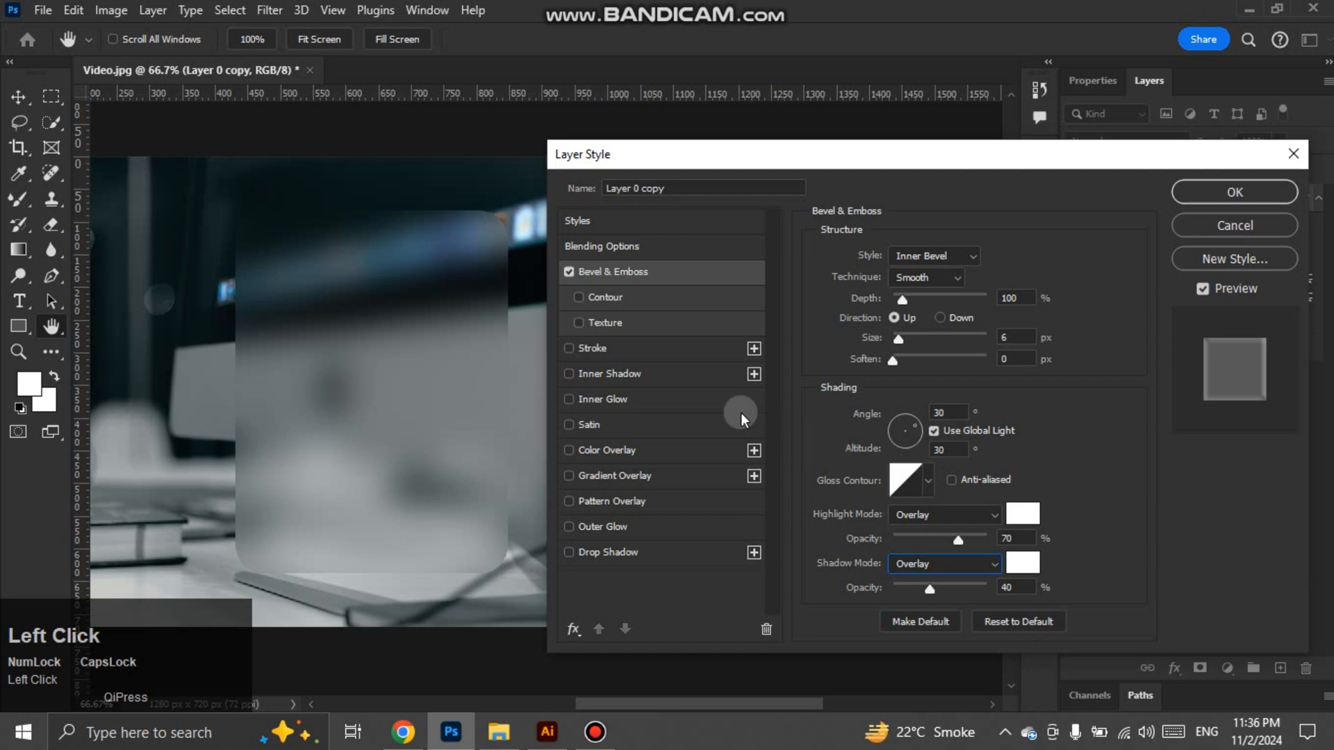
- Add an Inner Glow effect to Layer 0 copy with the Overlay blend mode
left_click(691, 398)
left_click(1000, 275)
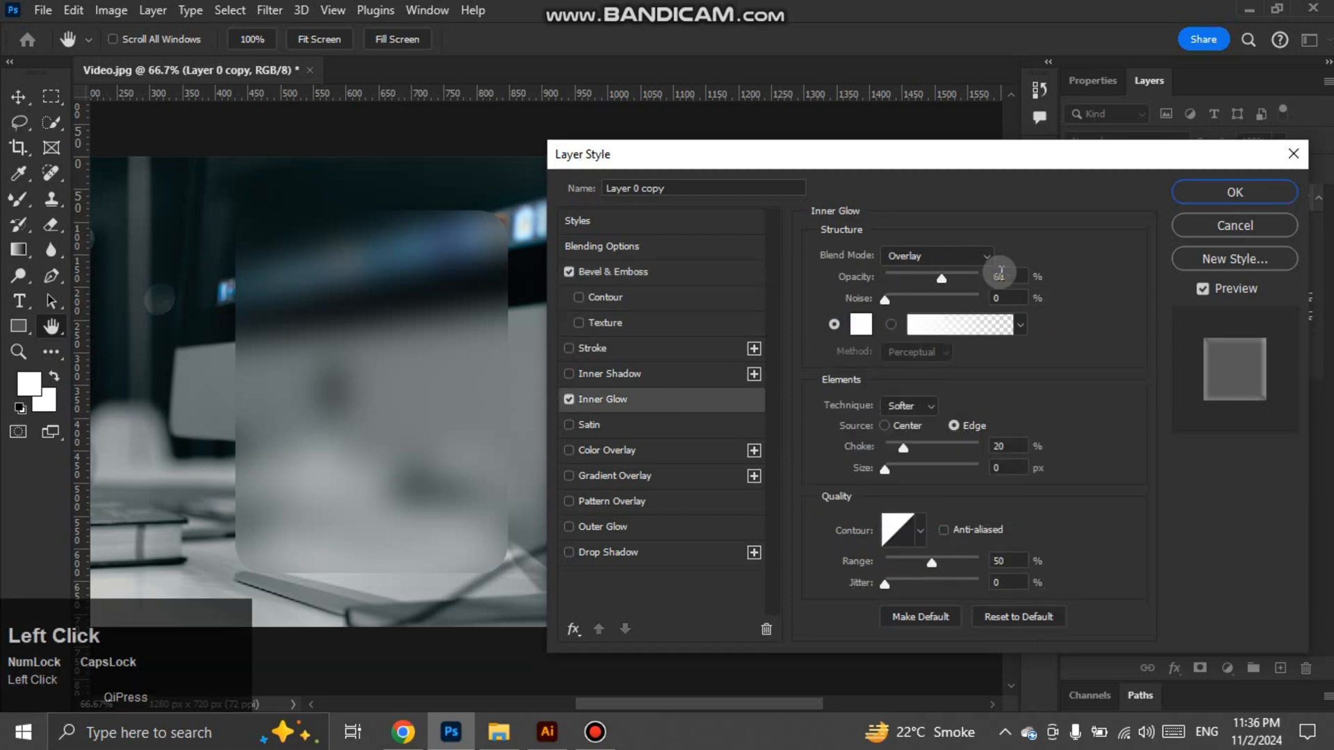
left_click(987, 259)
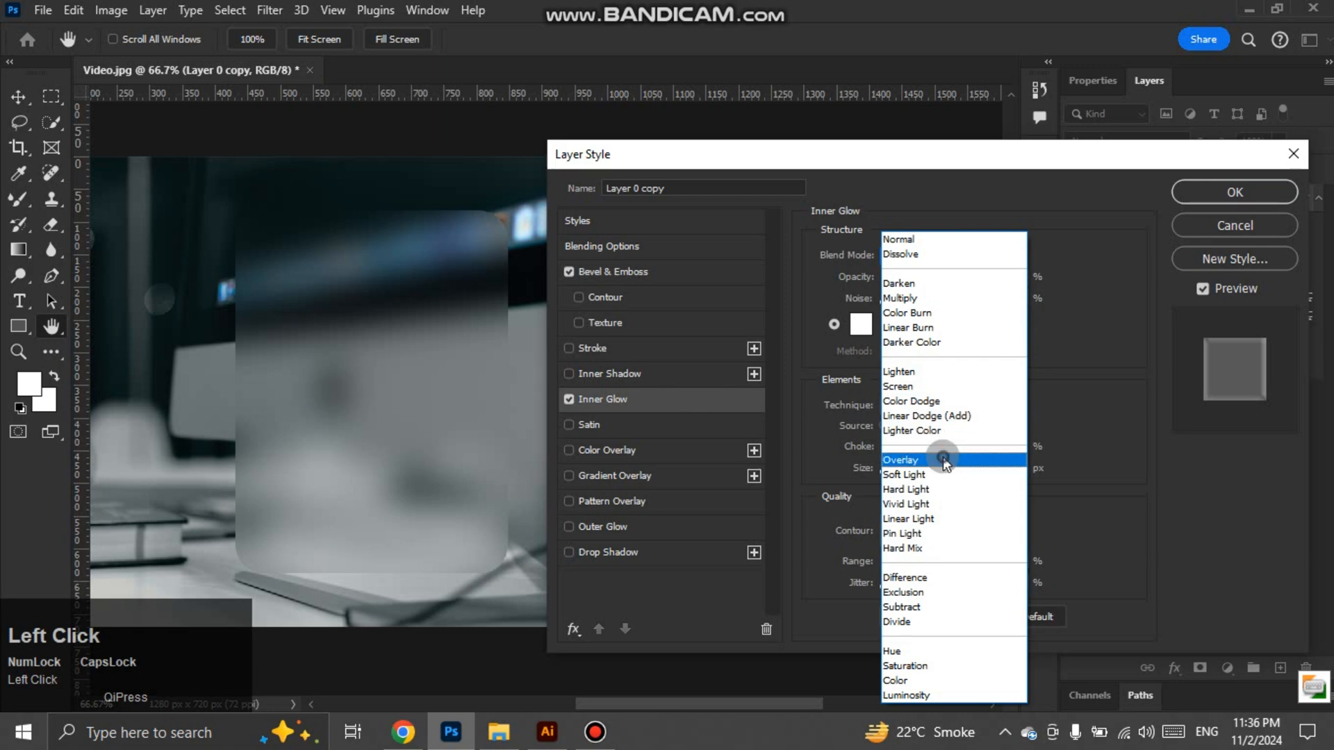
left_click(941, 458)
- Set the inner glow colour to white (ffffff) and its technique to Softer
left_click(861, 325)
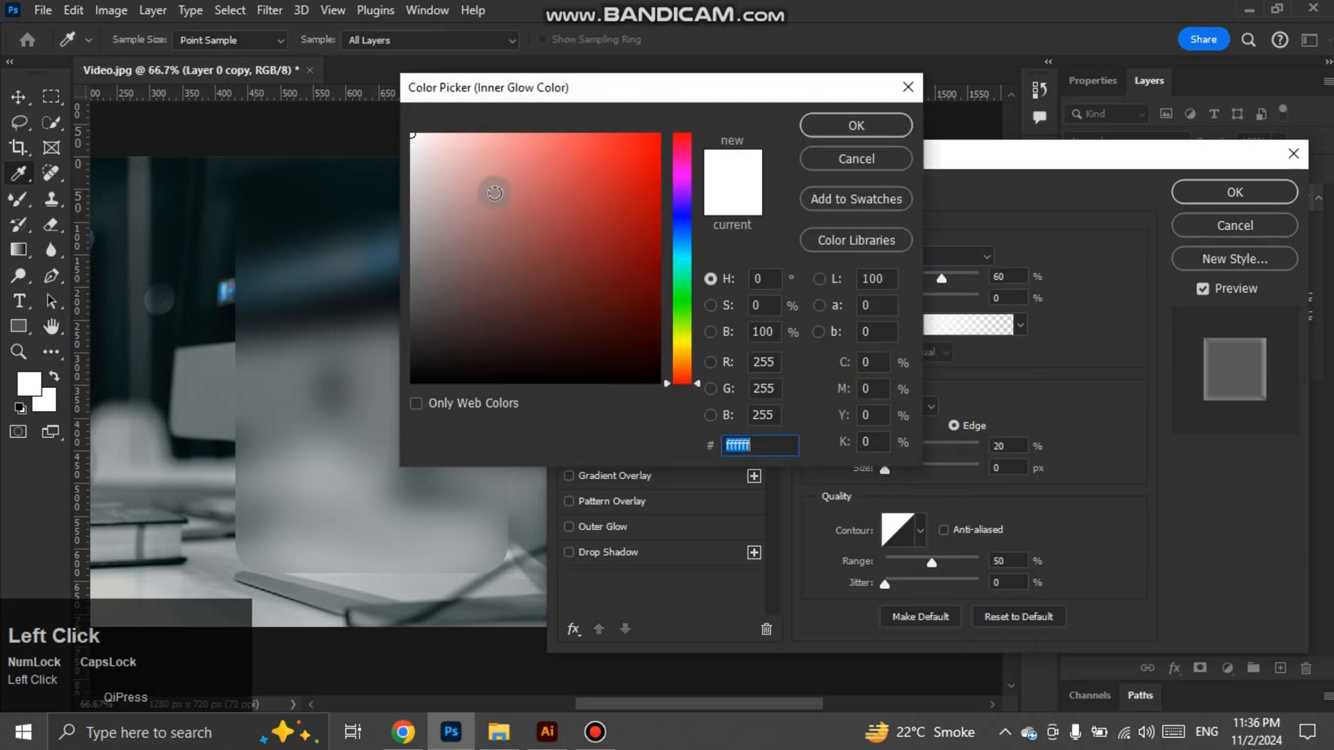
left_click(735, 122)
left_click(815, 125)
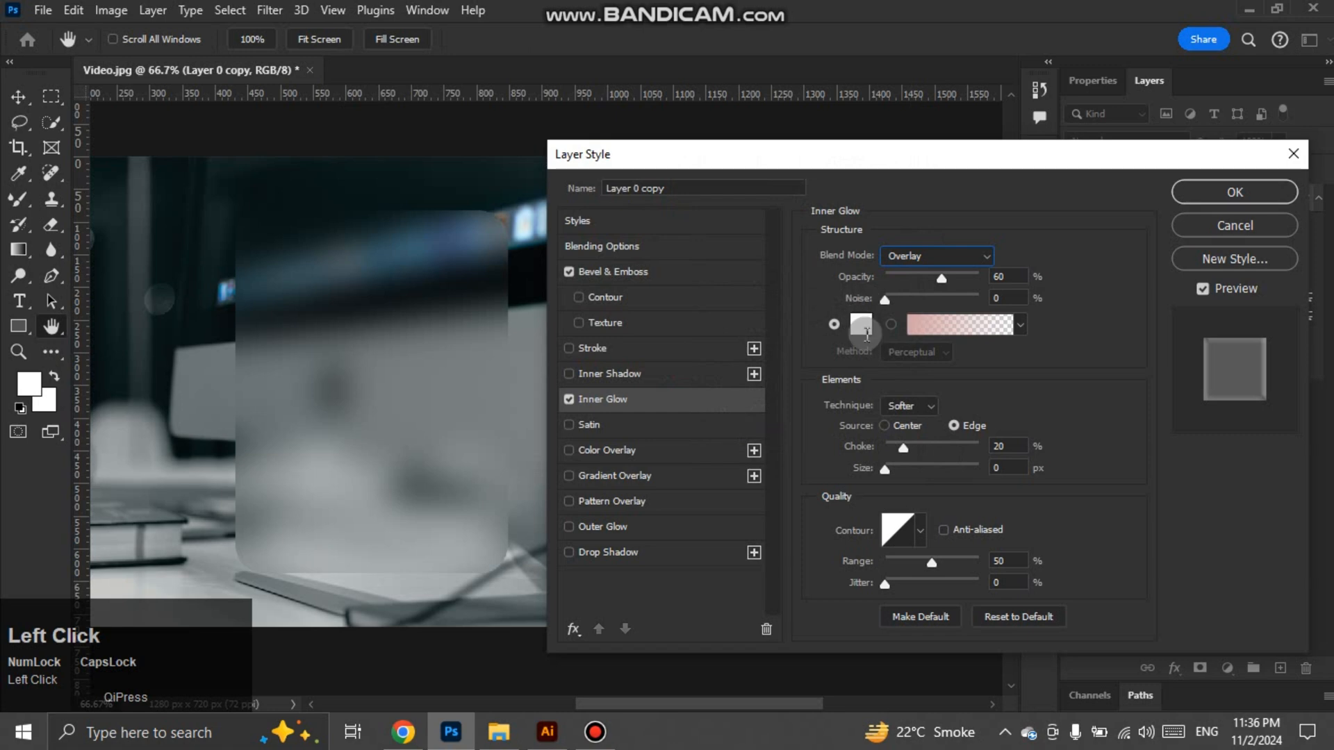
left_click(865, 333)
left_click_drag(486, 176, 385, 115)
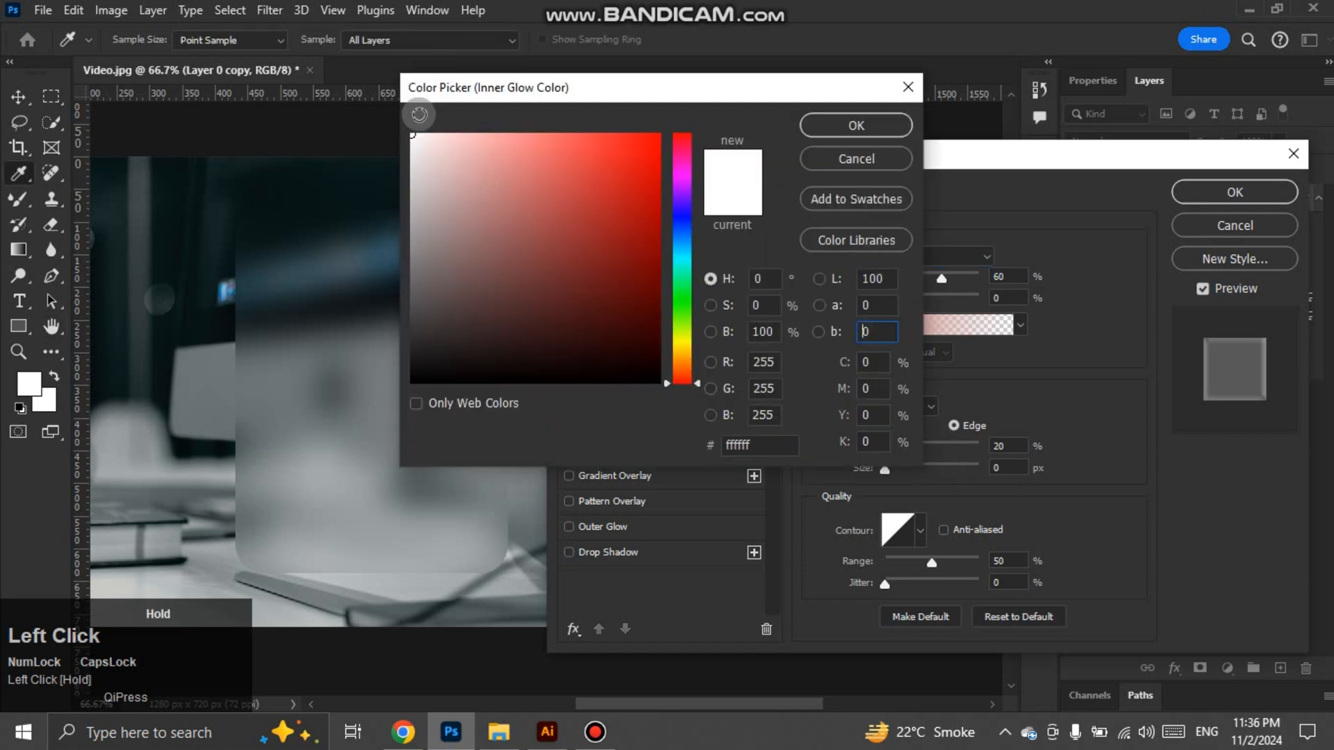
left_click(845, 124)
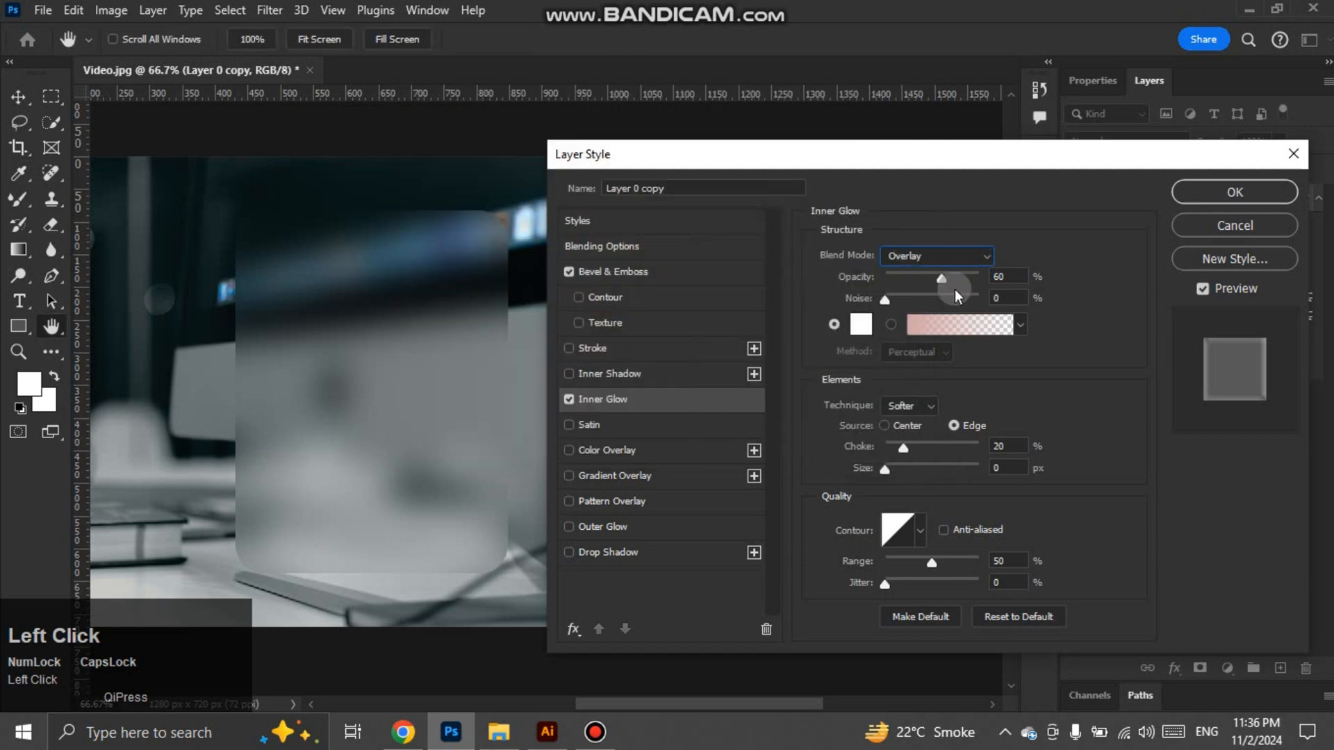
left_click(931, 408)
left_click(919, 425)
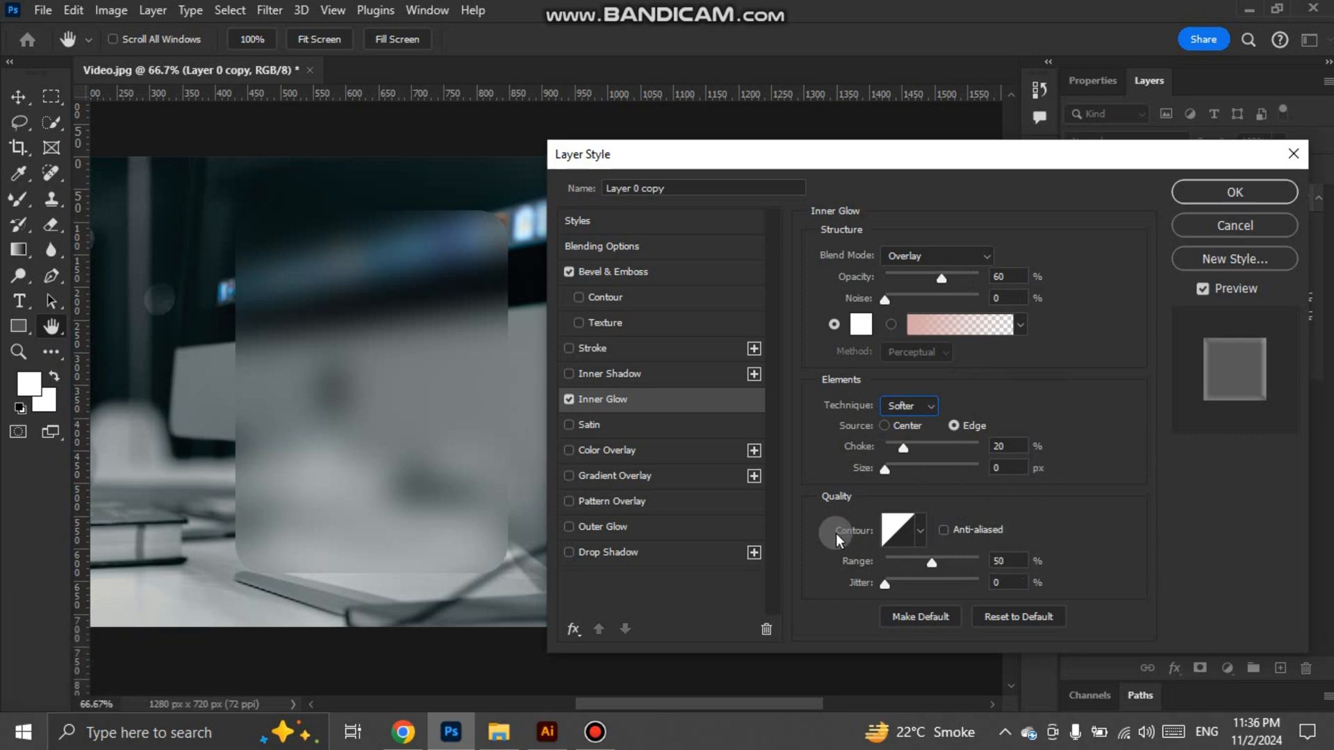
- Add a Gradient Overlay effect to Layer 0 copy and set its opacity to 10%
left_click(692, 477)
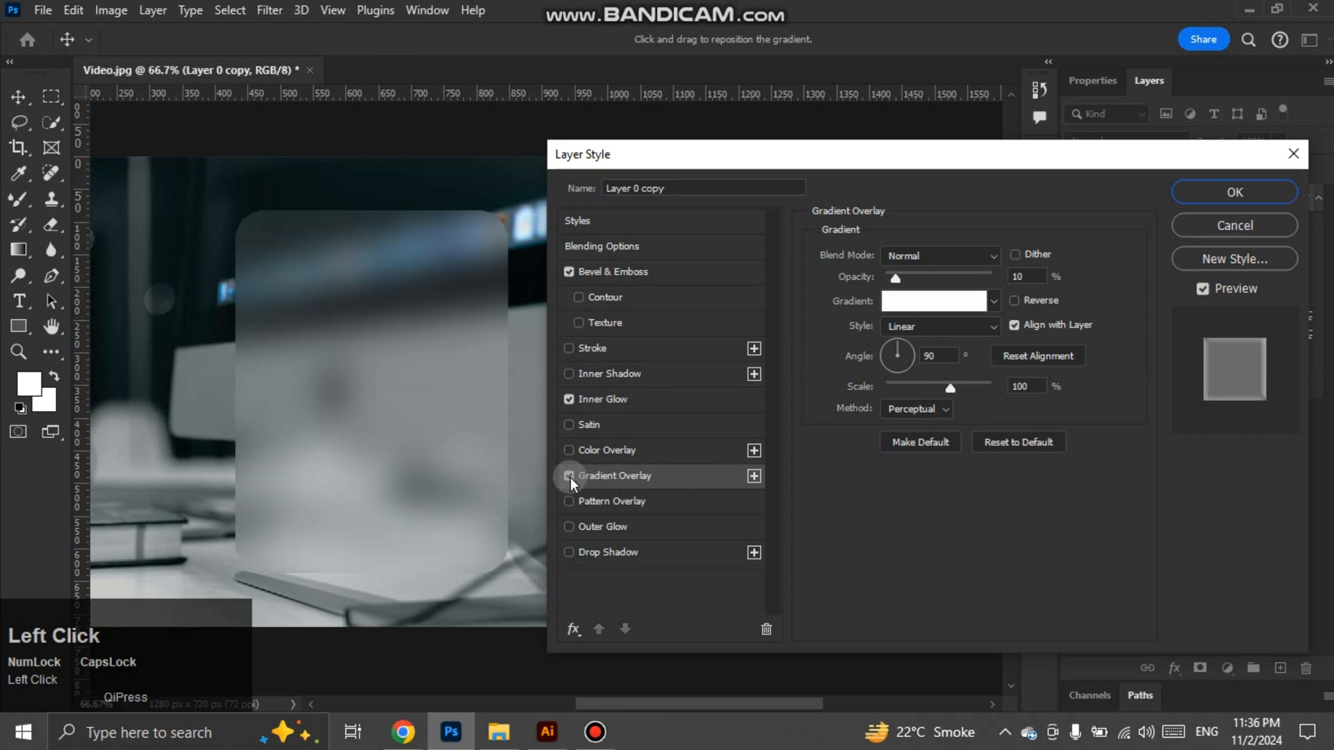
left_click(1033, 277)
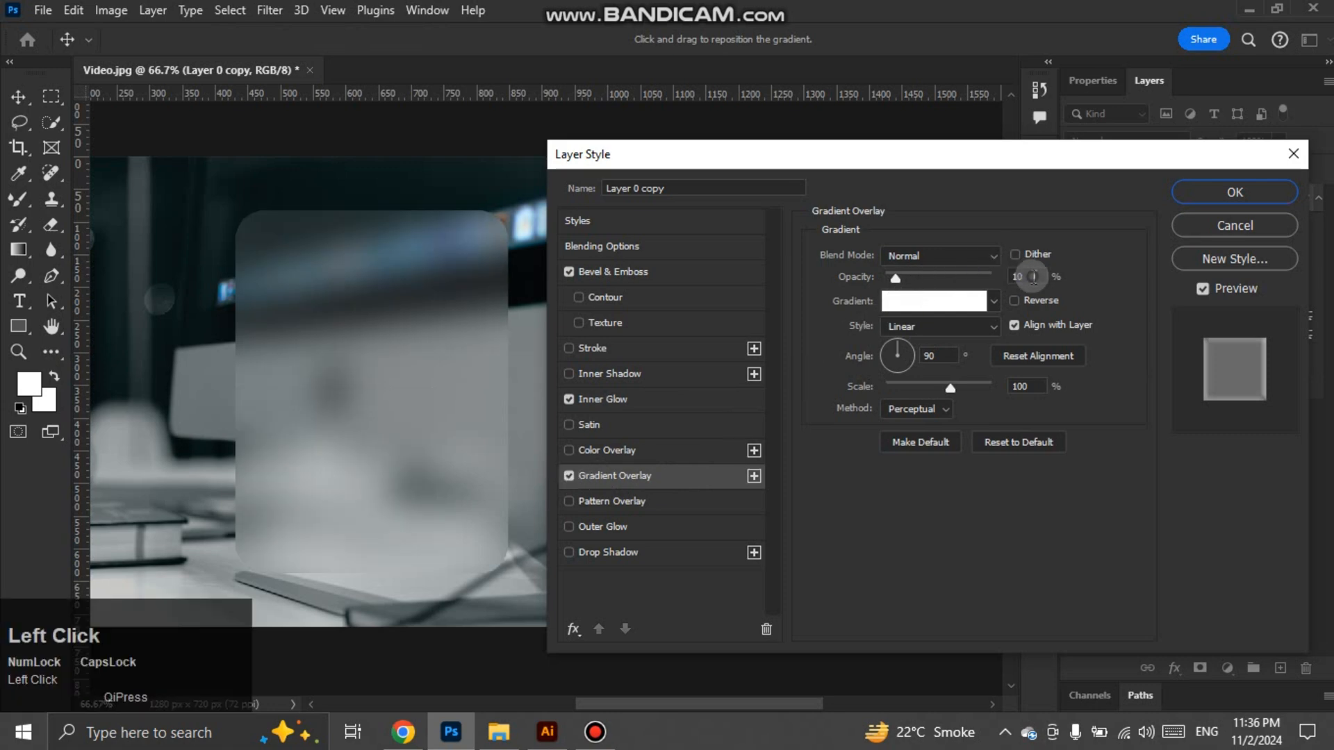
mouse_move(899, 278)
left_mouse_down()
mouse_move(912, 281)
mouse_move(895, 286)
left_mouse_up()
key("BackSpace")
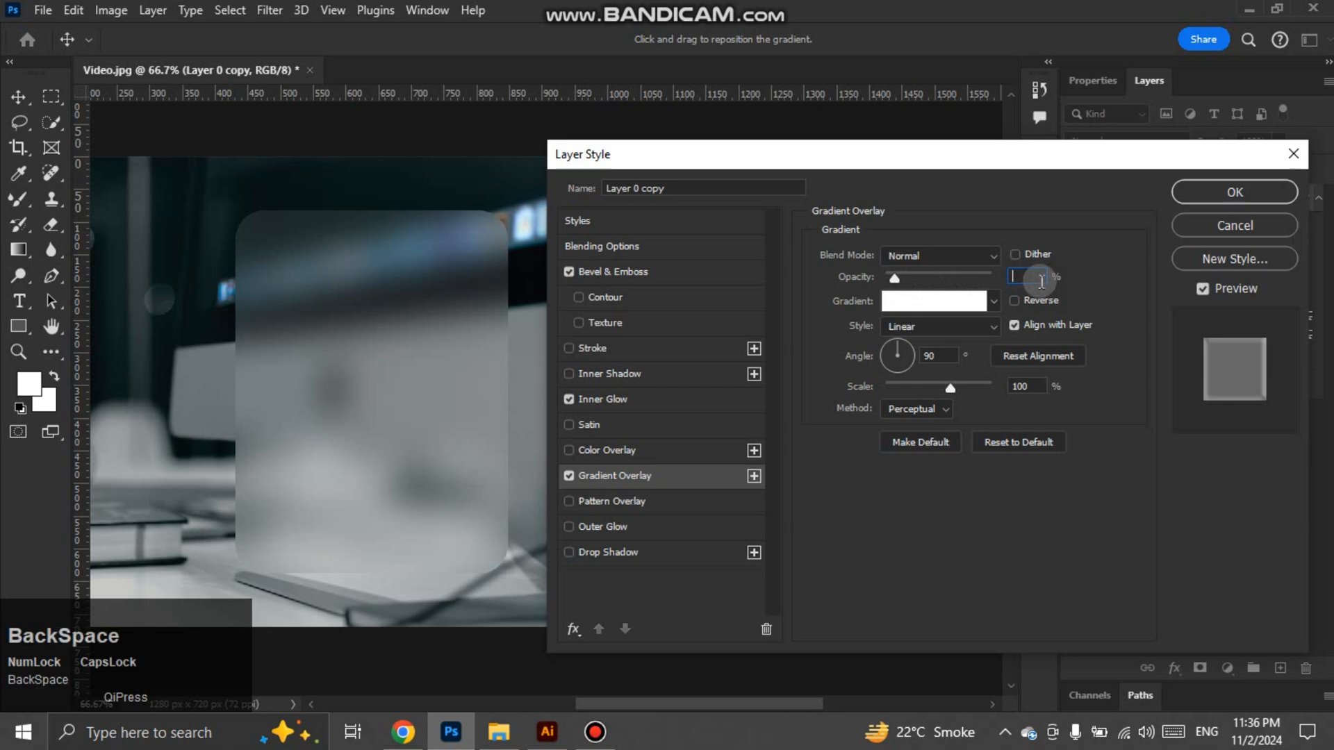
type("10")
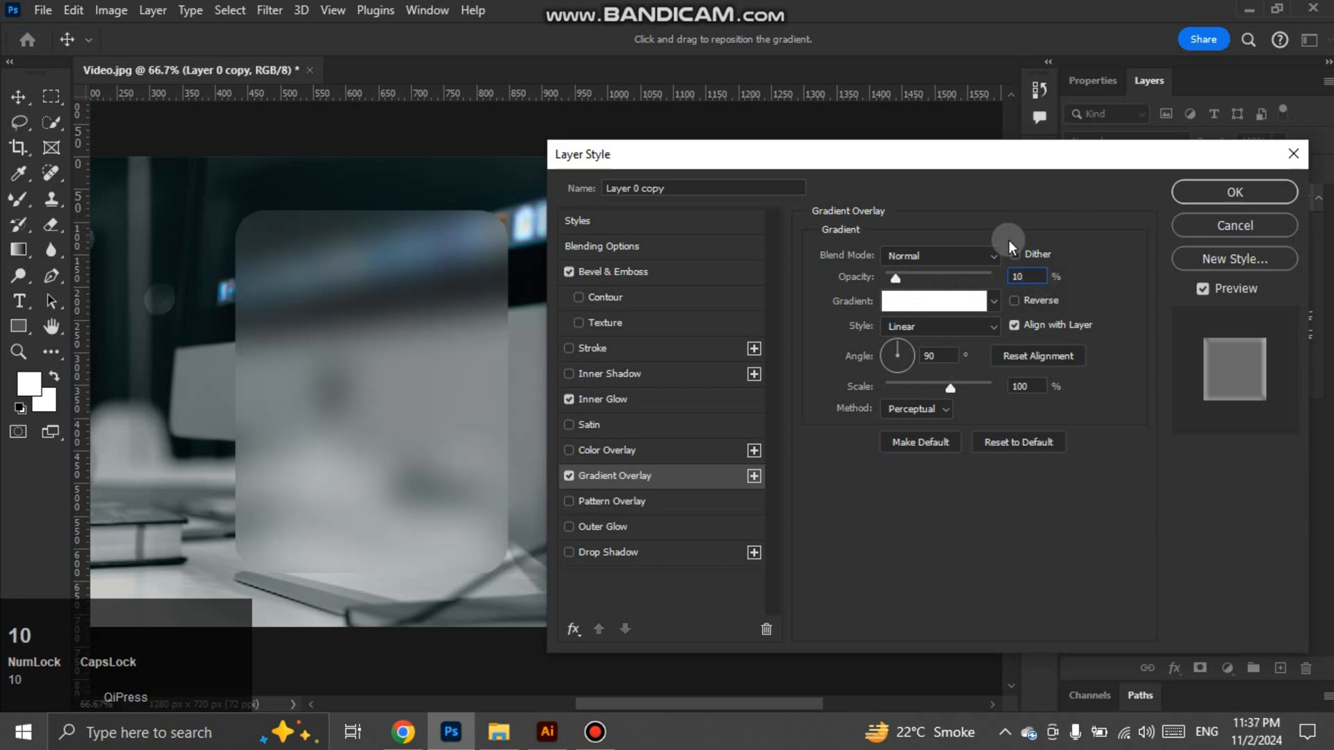
- Choose the Normal blend mode and the Linear style for the gradient overlay
left_click(996, 256)
left_click(933, 243)
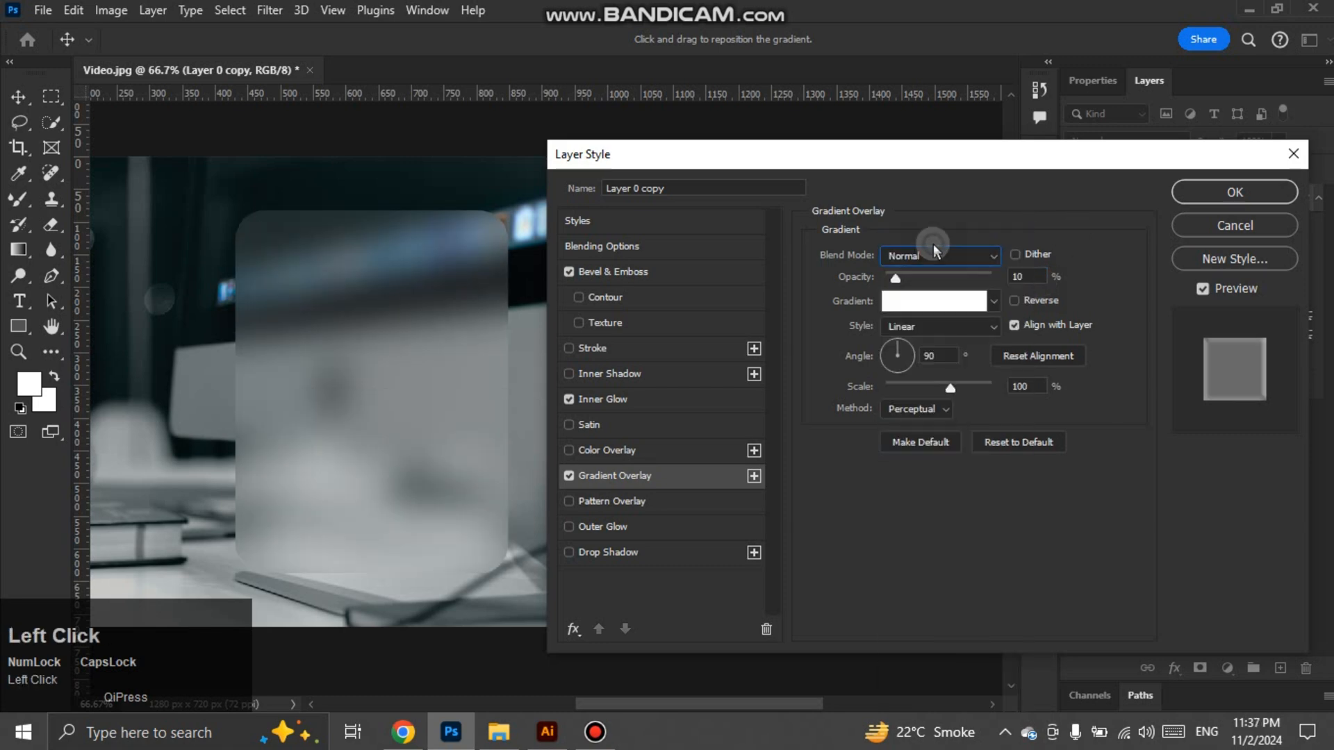
left_click(992, 331)
left_click(958, 342)
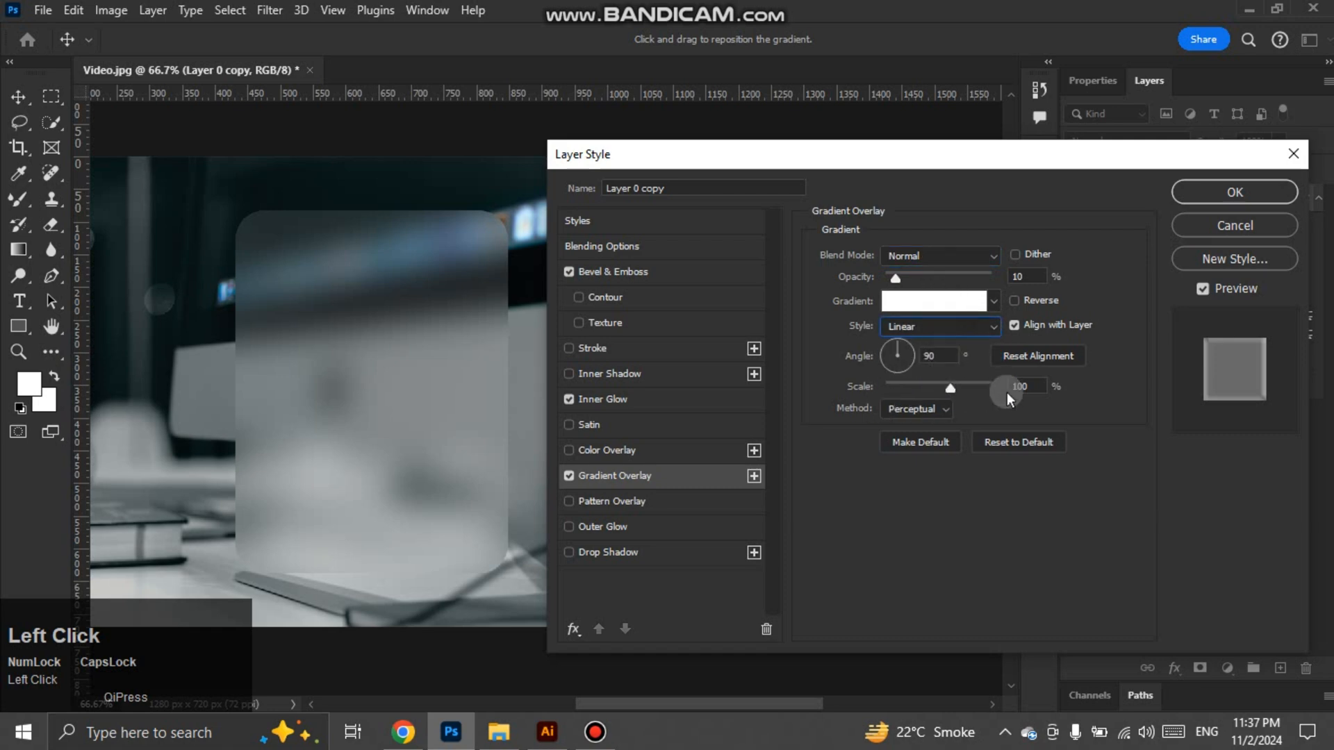
- Add a Drop Shadow in Multiply mode with 30% opacity and a 30° angle, and apply the layer style
left_click(679, 550)
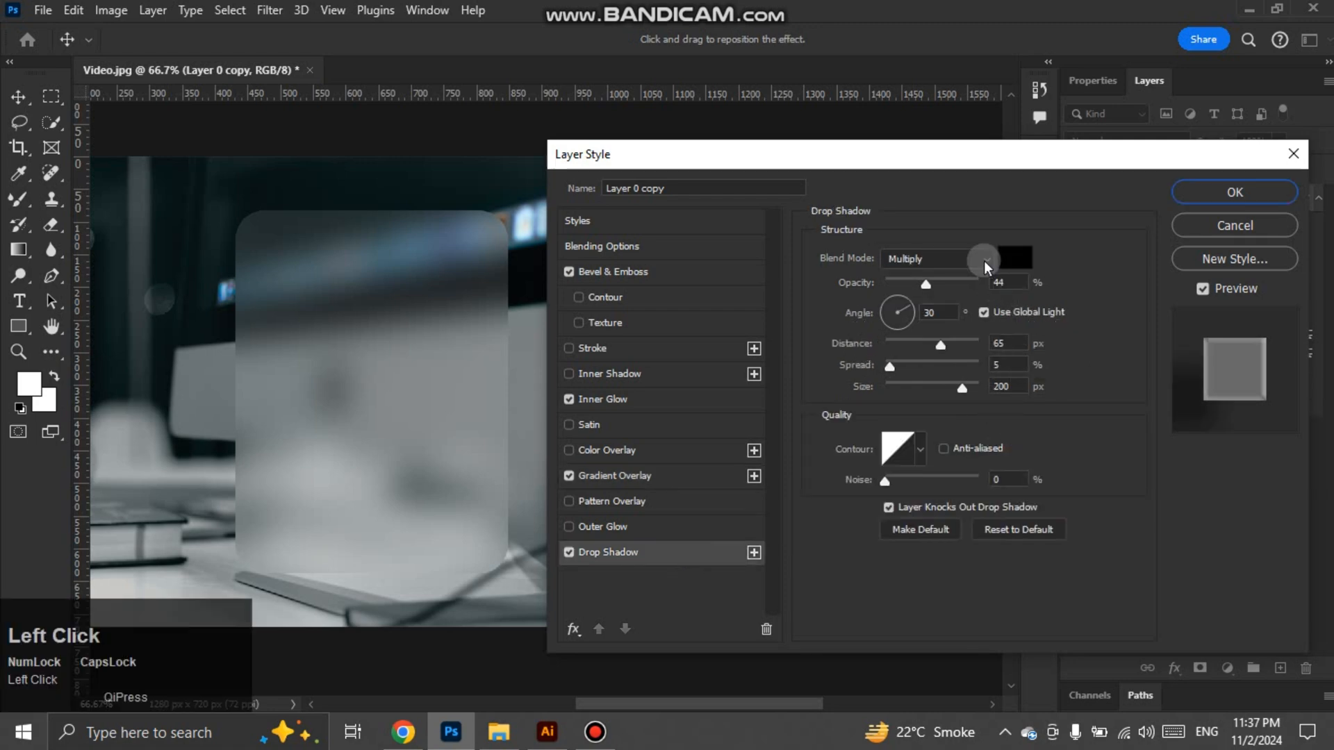
left_click(984, 261)
left_click(928, 306)
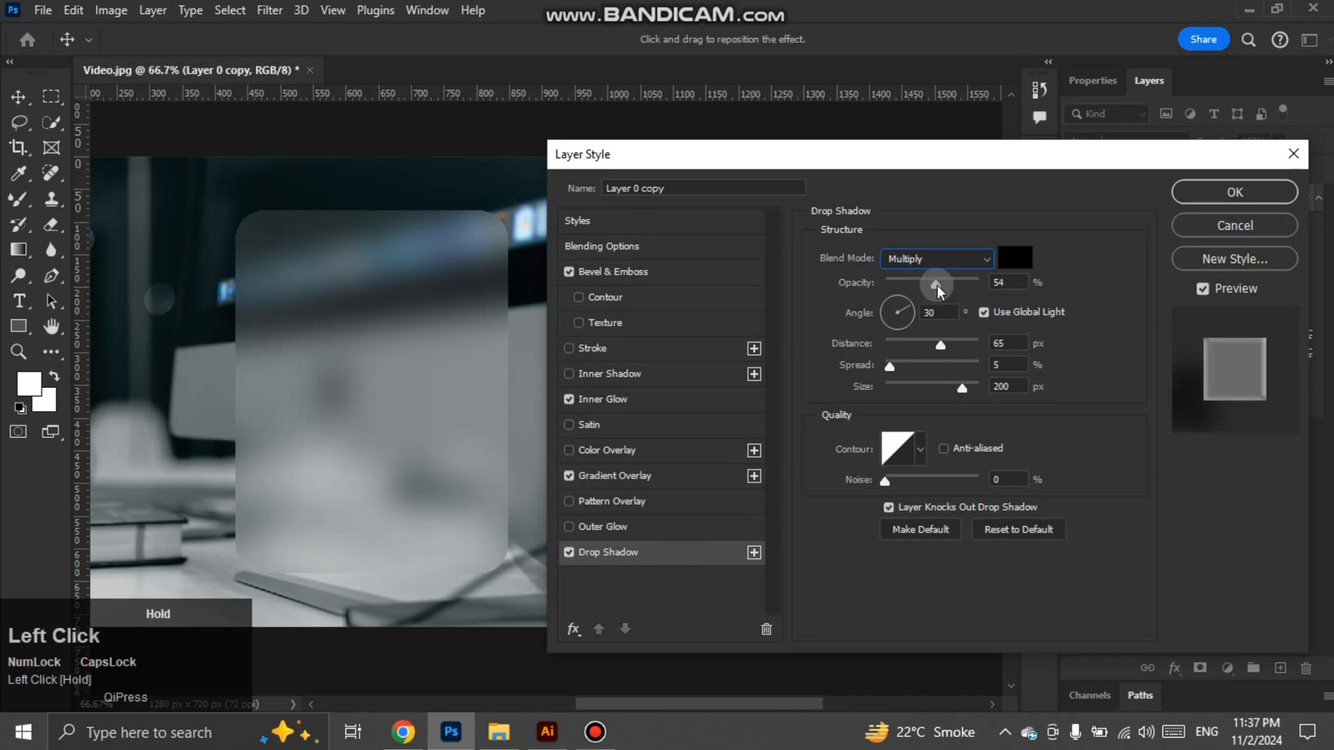
left_click_drag(937, 285, 920, 286)
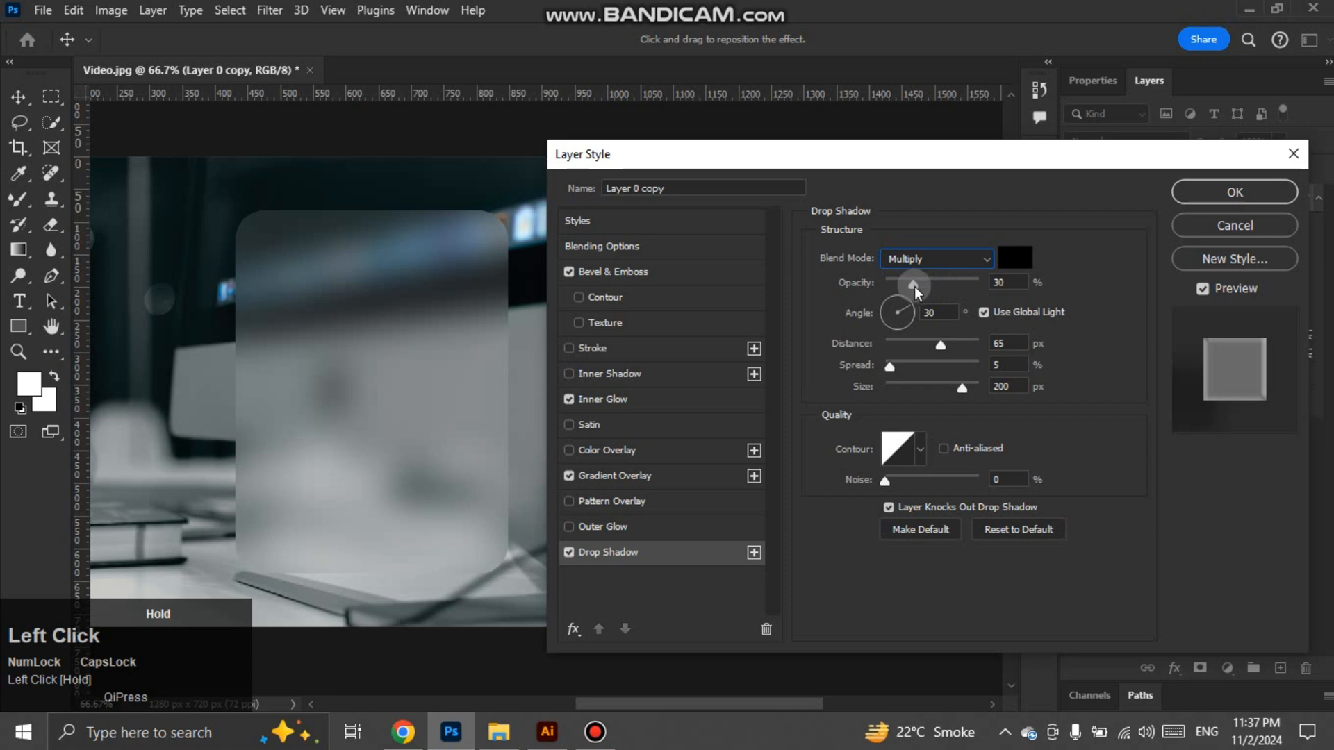
left_click(945, 316)
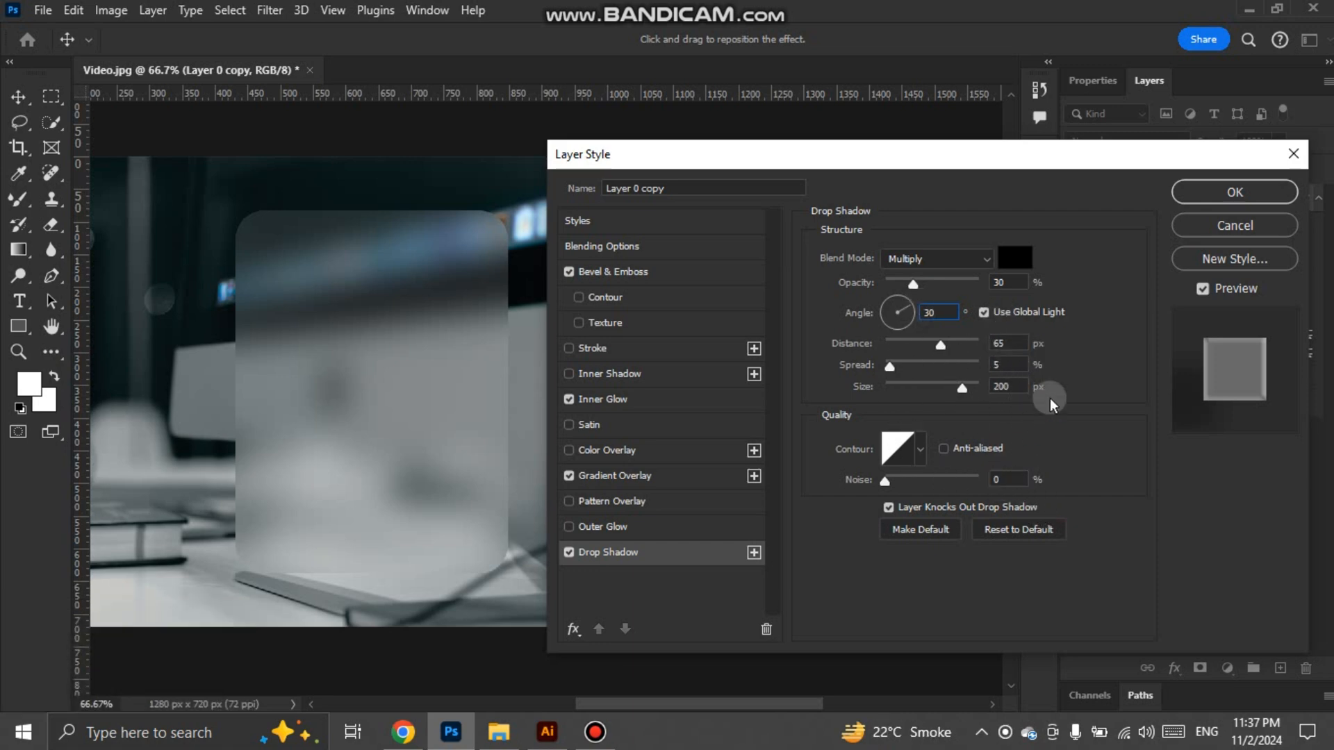
left_click(1262, 192)
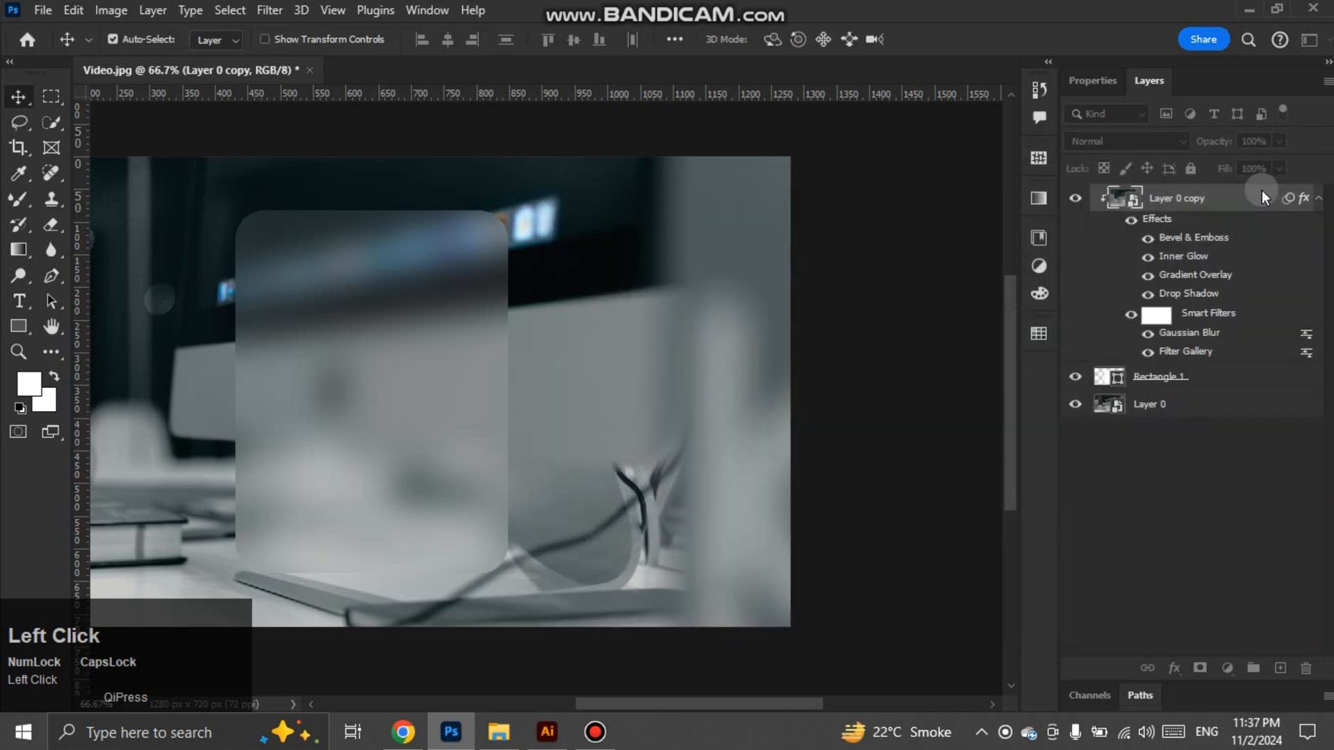
- Open the Video-1 image from the Downloads folder
key("ctrl+0")
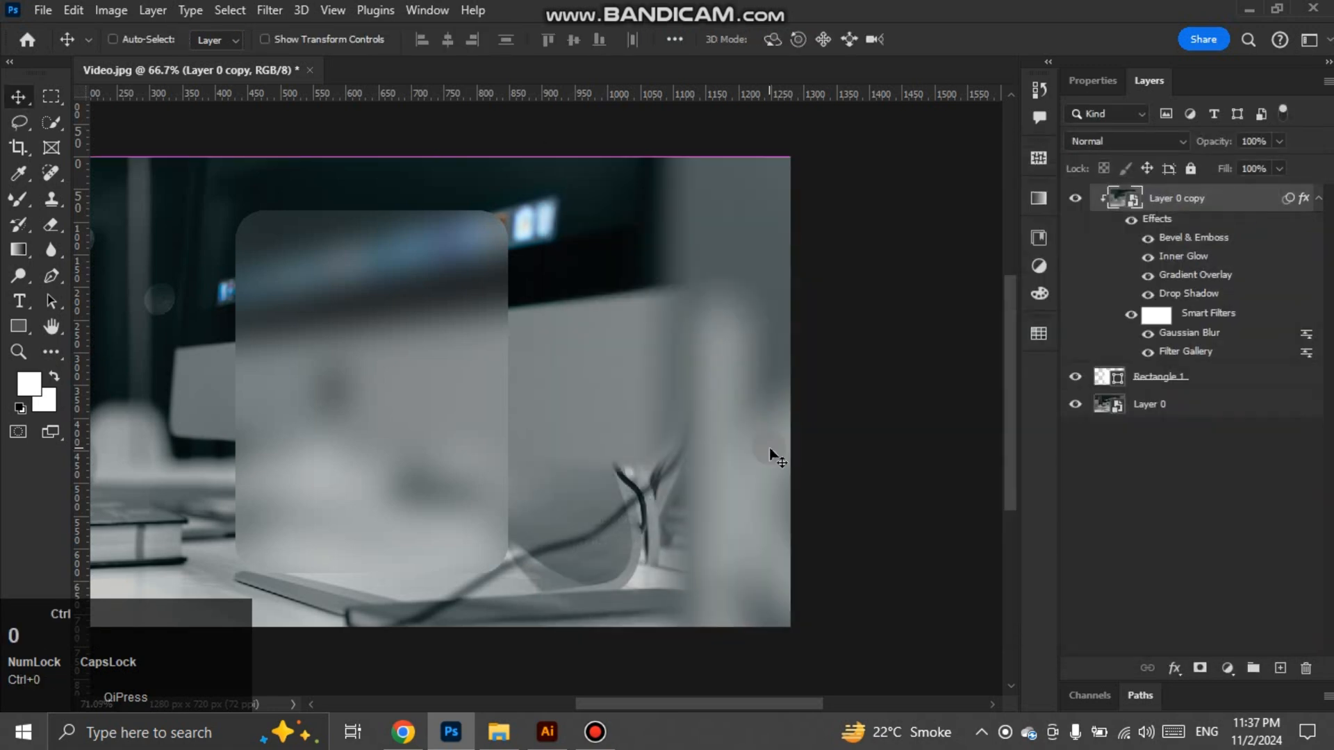
left_click(43, 10)
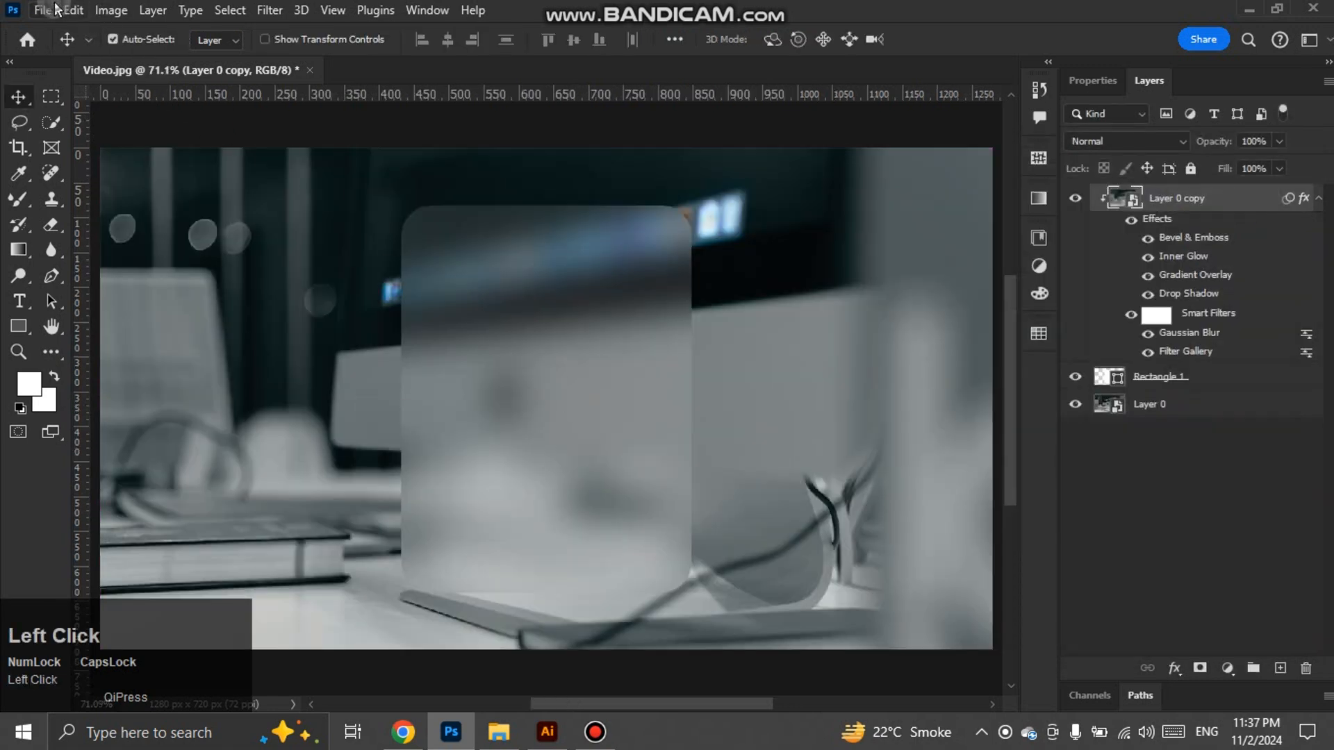
left_click(60, 40)
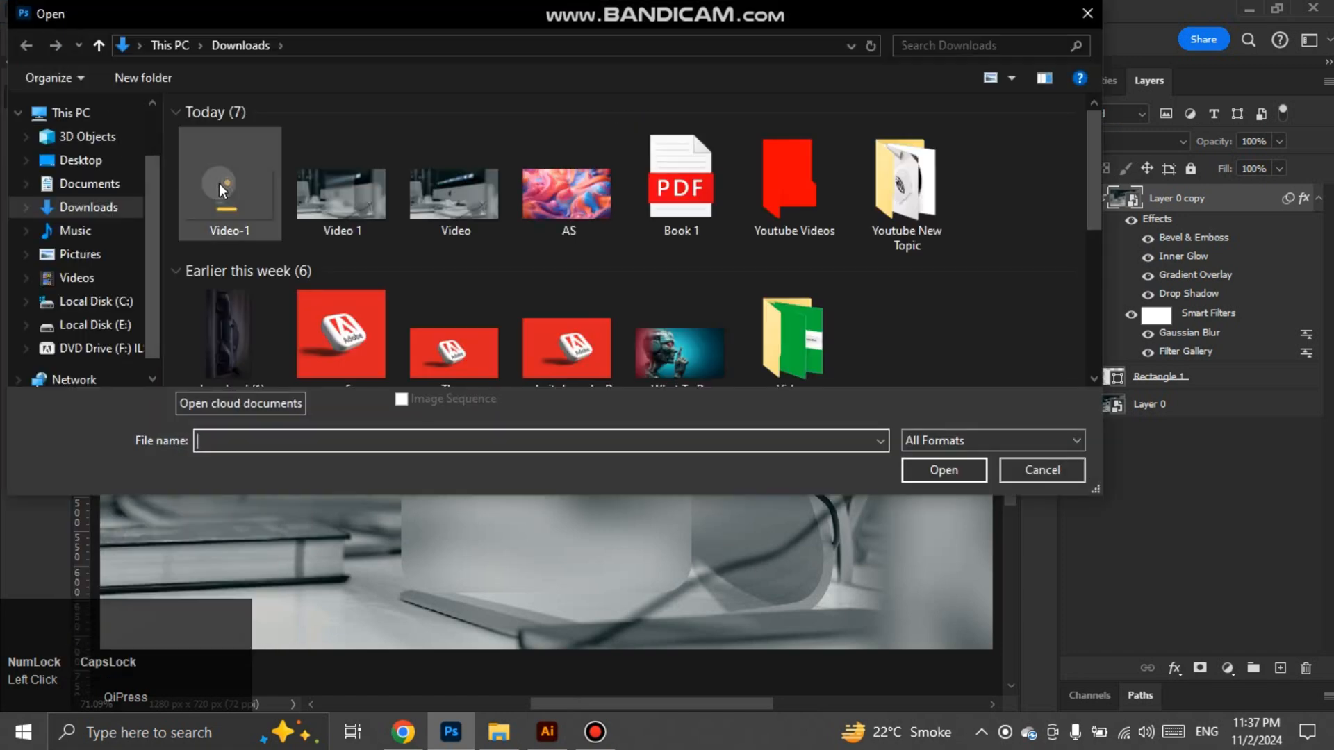
left_click(219, 183)
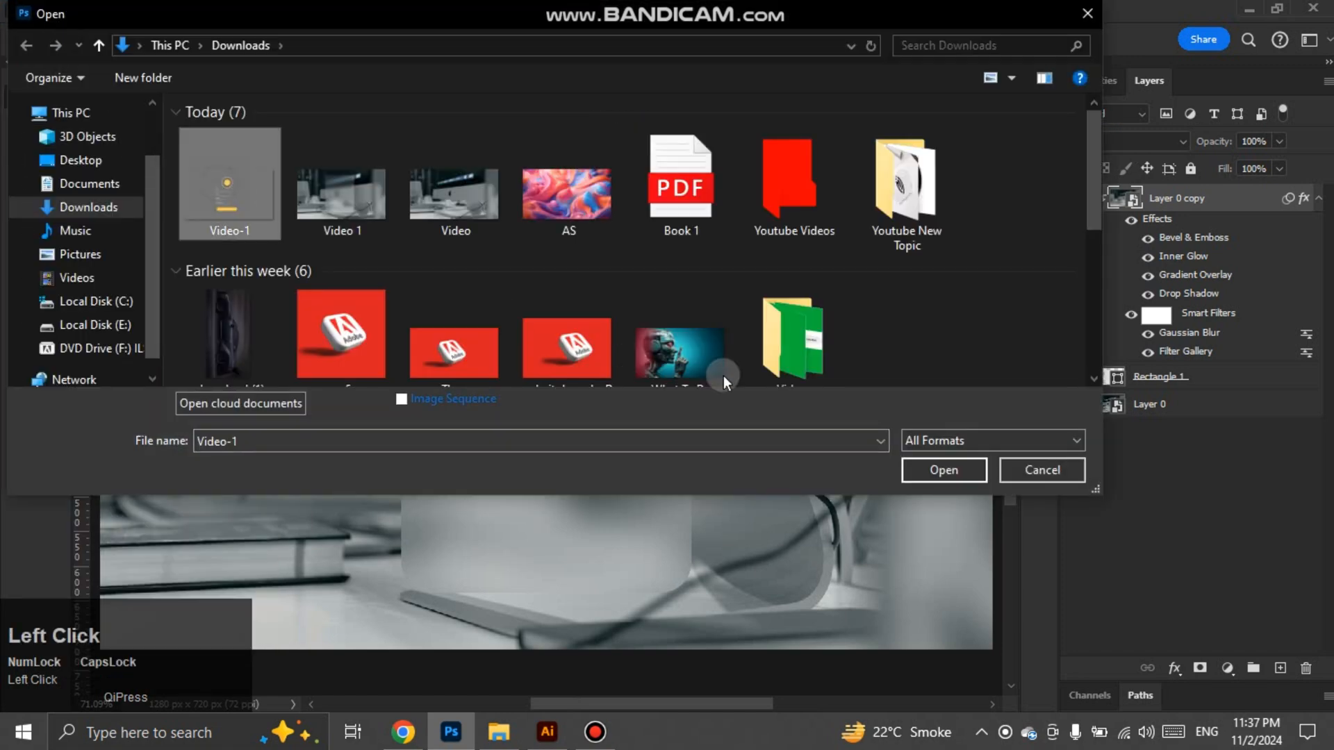
left_click(945, 471)
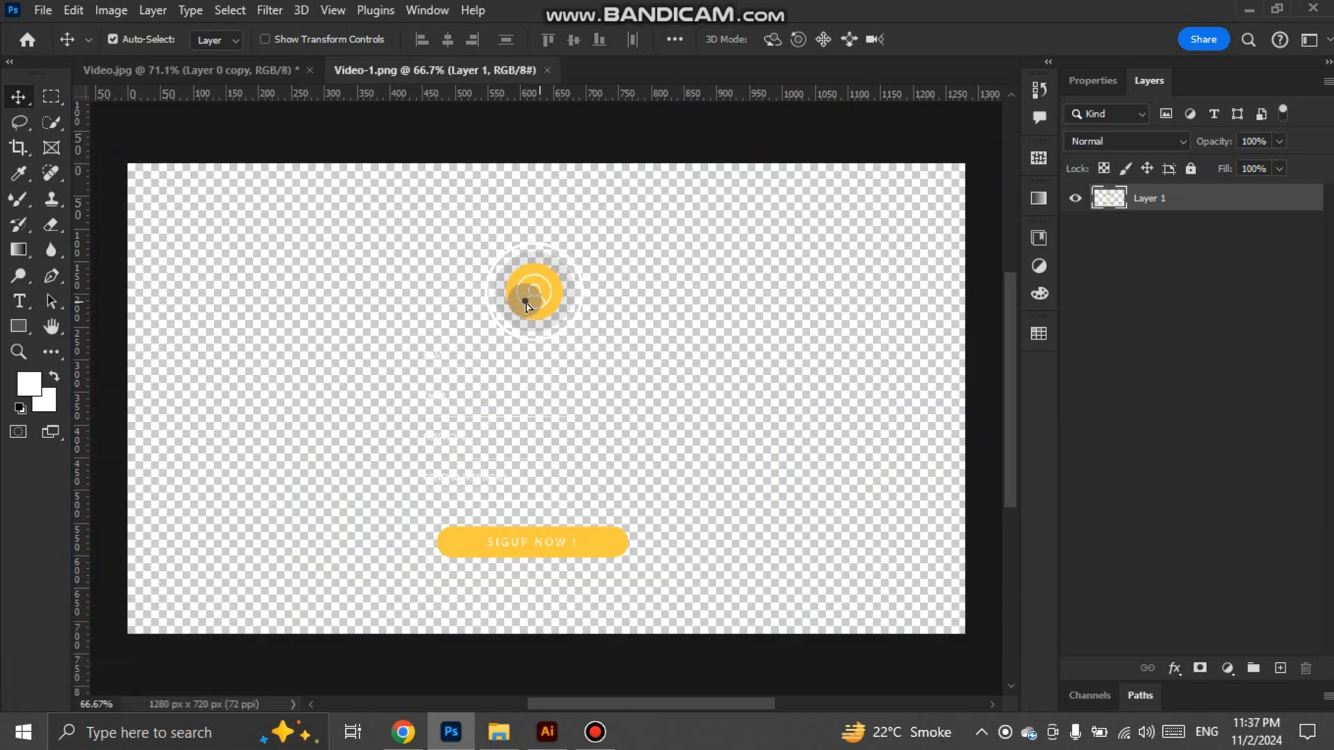
- Move the sign-up form layer from Video-1.png into Video.jpg, place it over the glass panel, and deselect it
left_click_drag(529, 299, 456, 349)
left_click_drag(470, 242, 544, 293)
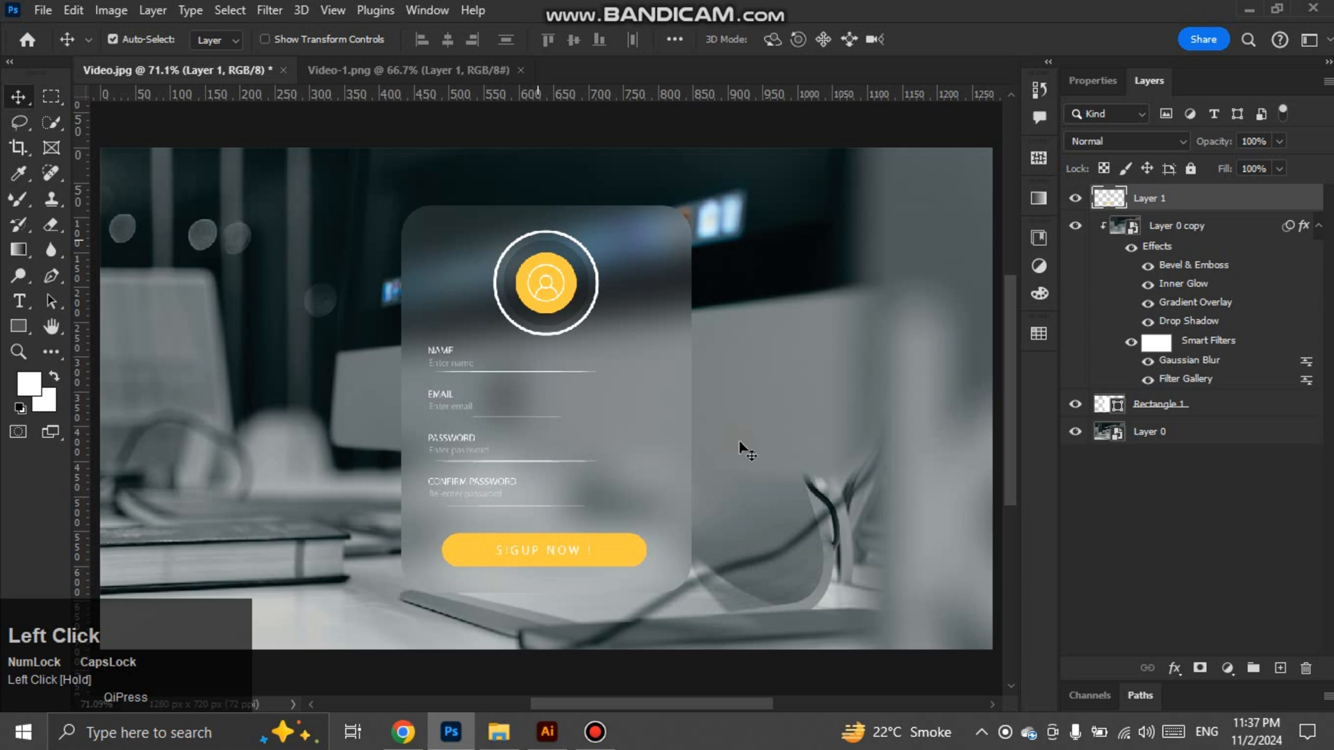
left_click(735, 675)
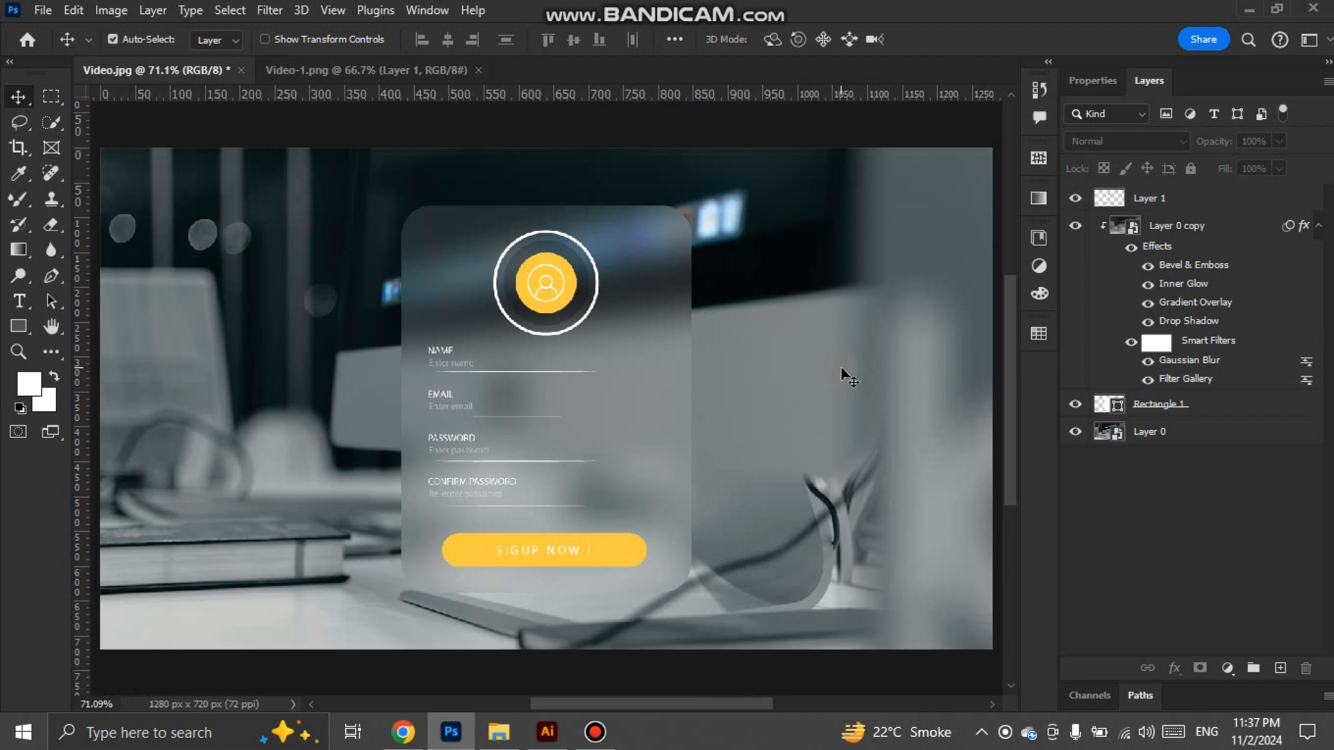
key("ctrl")
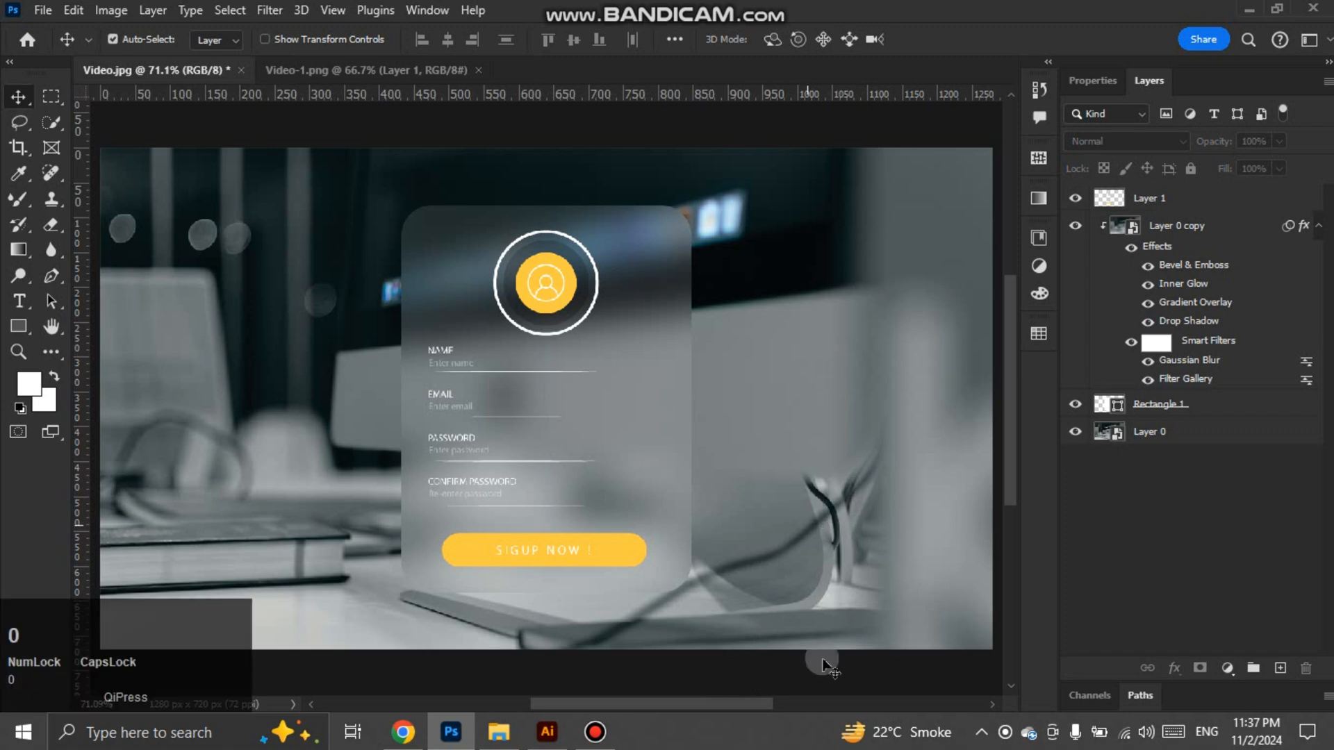